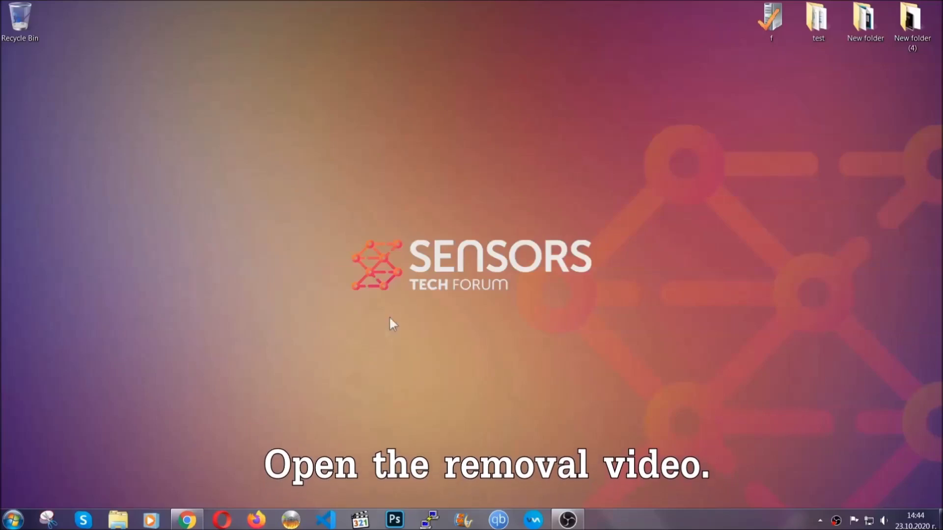
Get SpyHunter-Installer.exe from the ransomware video's SensorsTechForum link in Chrome and launch it.
left_click(186, 522)
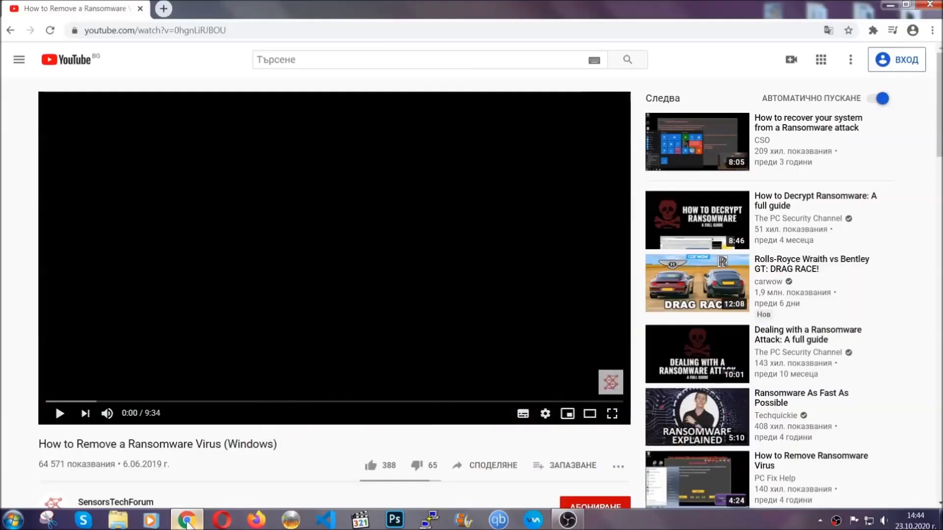
scroll(173, 400, "down", 3)
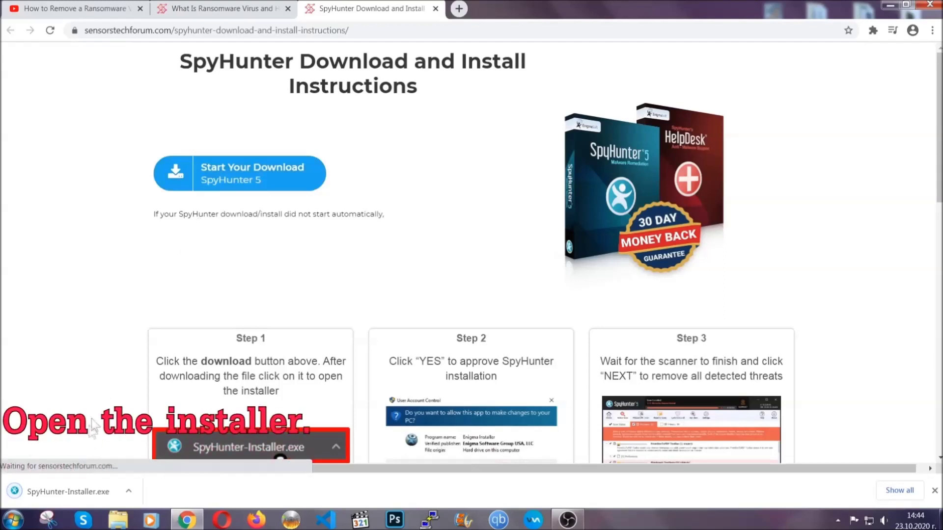
left_click(67, 490)
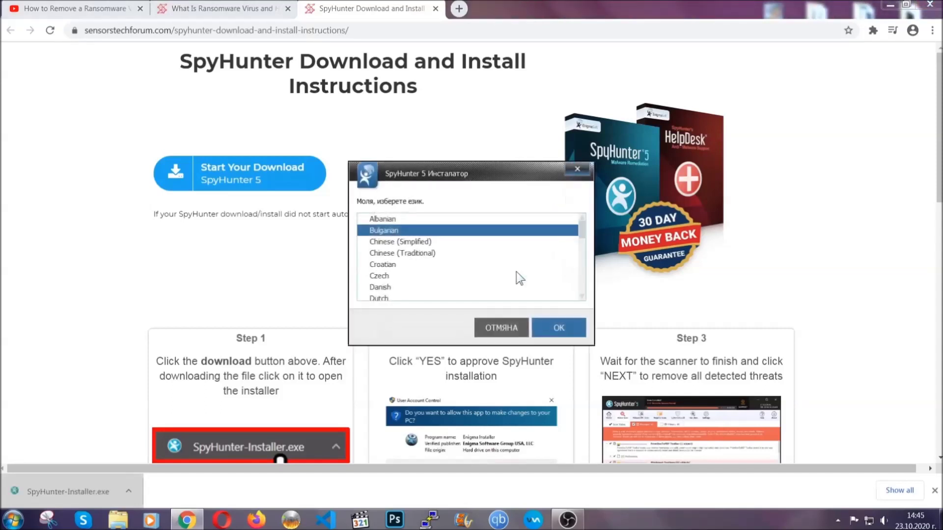
Install SpyHunter 5 in English with the EULA accepted, then finish setup so scanning begins.
scroll(491, 272, "down", 2)
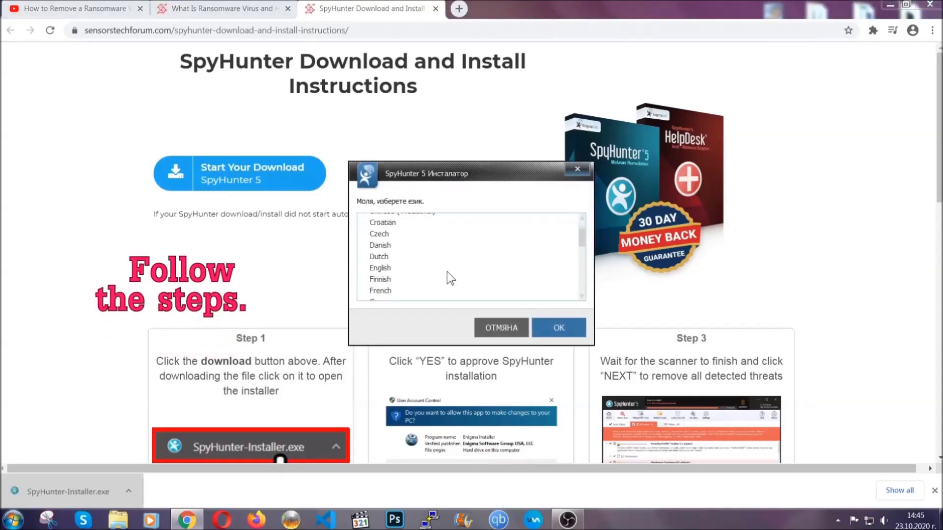
left_click(446, 270)
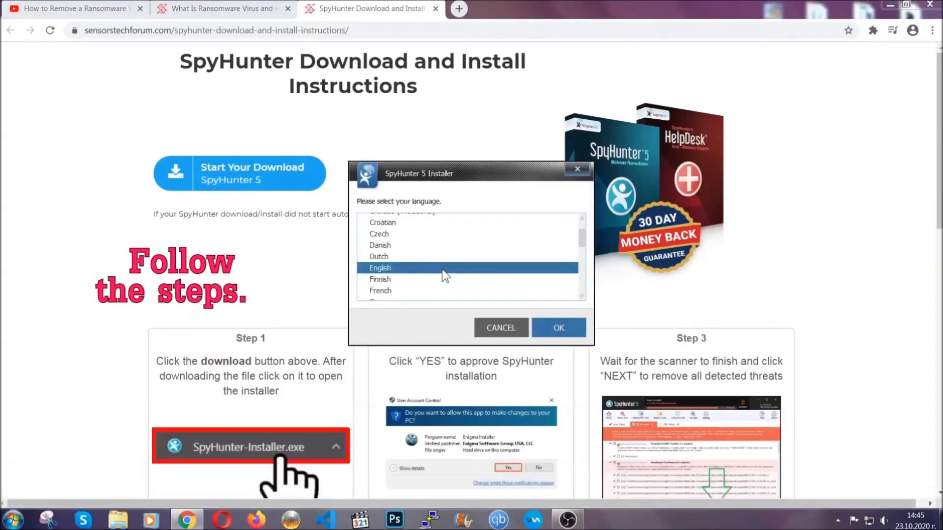
left_click(554, 327)
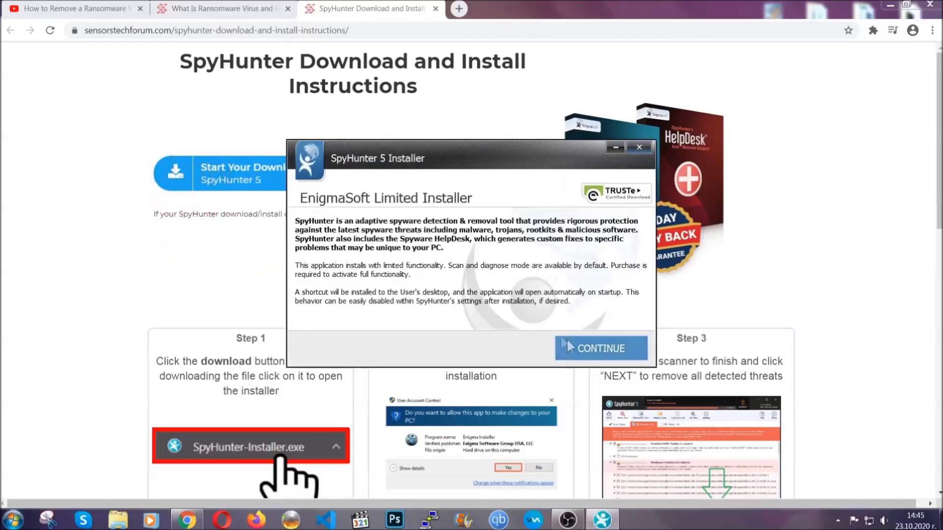
left_click(567, 341)
left_click(541, 318)
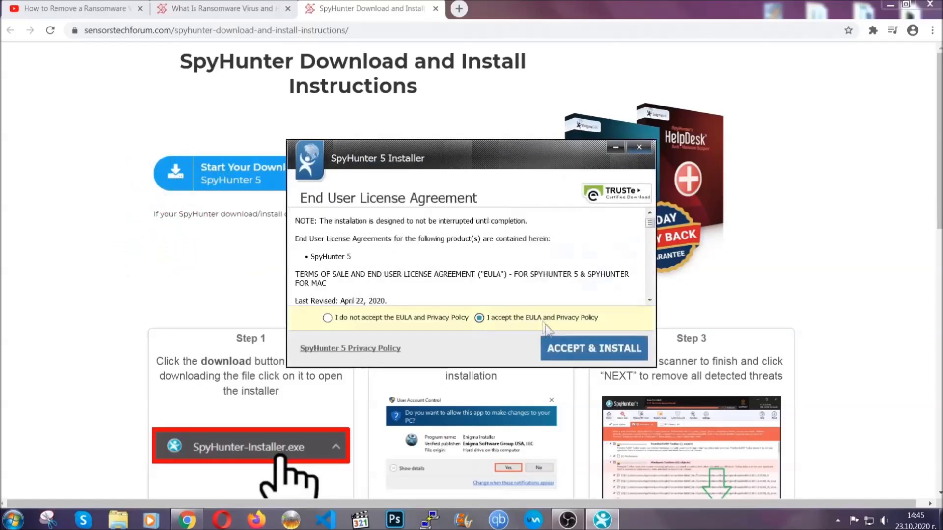
left_click(563, 349)
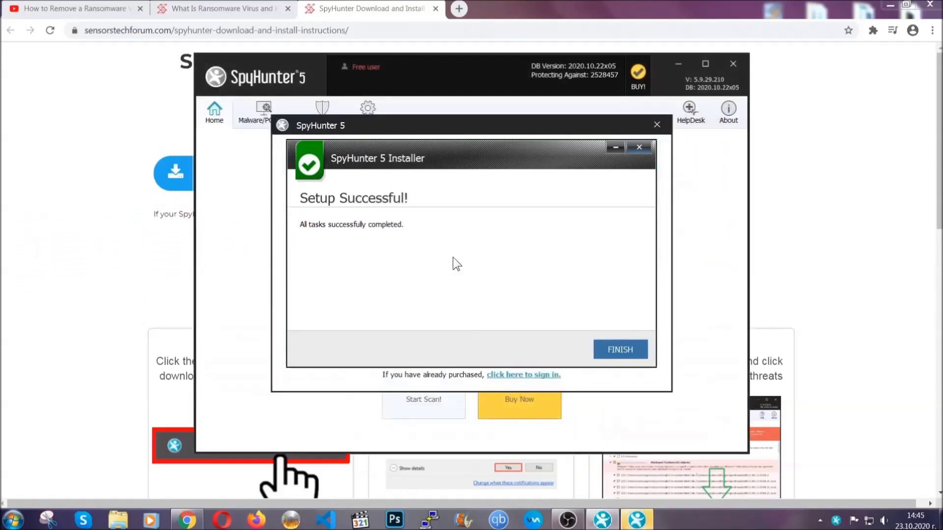
left_click(603, 351)
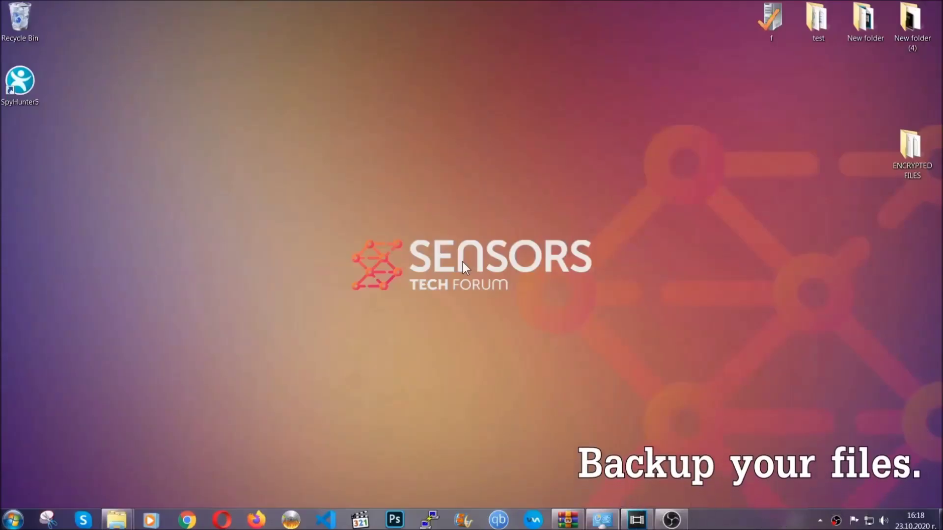
Copy the six encrypted .efji files from the ENCRYPTED FILES folder.
double_click(906, 151)
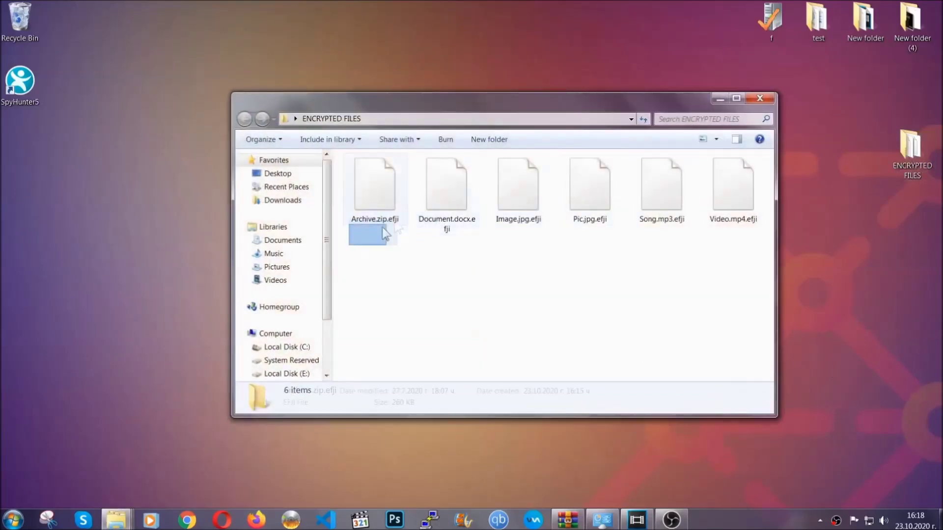
left_click_drag(383, 227, 737, 175)
right_click(738, 175)
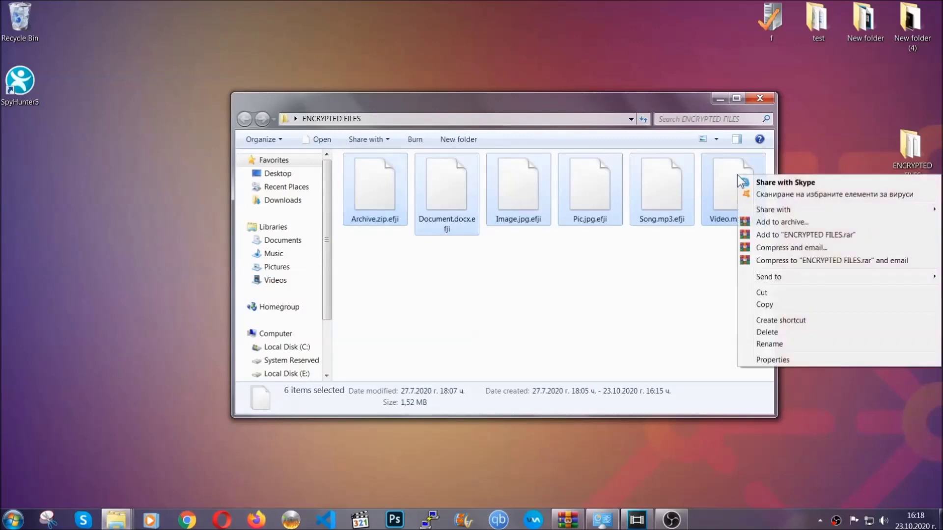
left_click(763, 305)
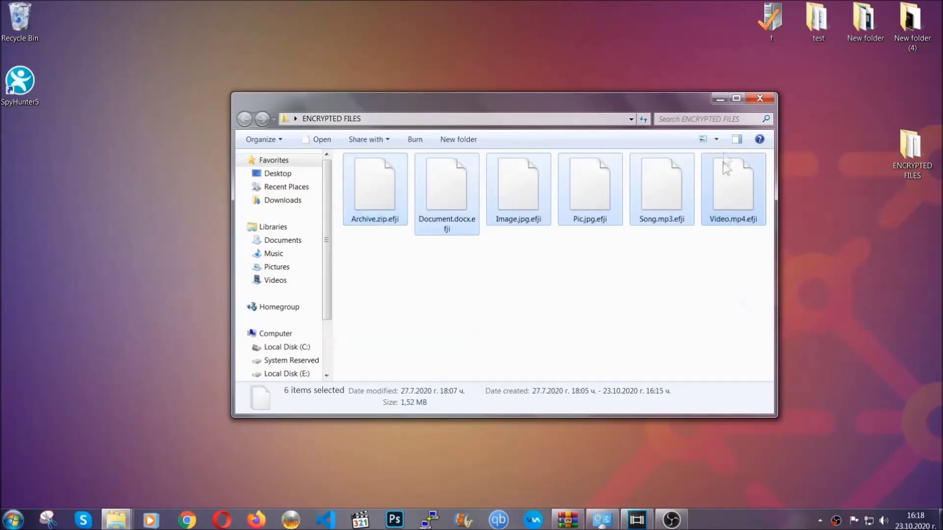
left_click(720, 99)
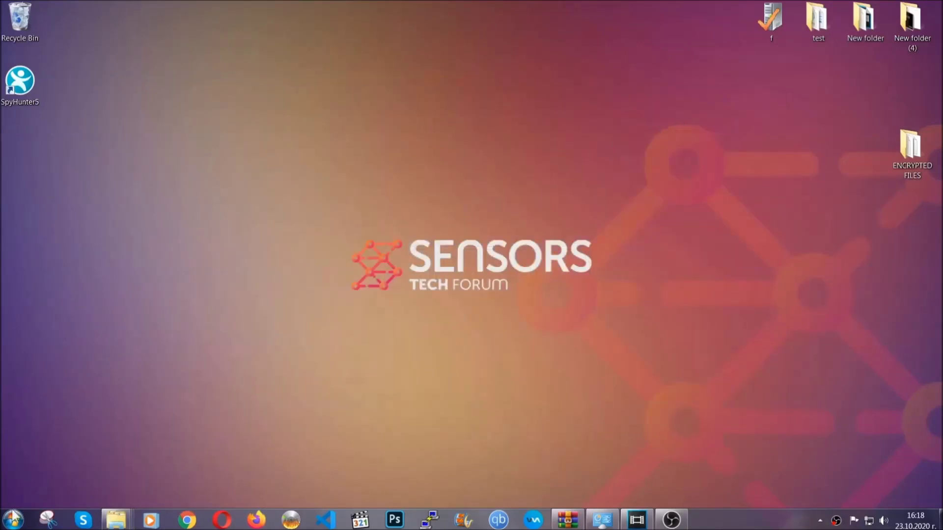
Paste the six files onto FLASH DRIVE (H:) and close the drive window.
left_click(12, 520)
left_click(179, 369)
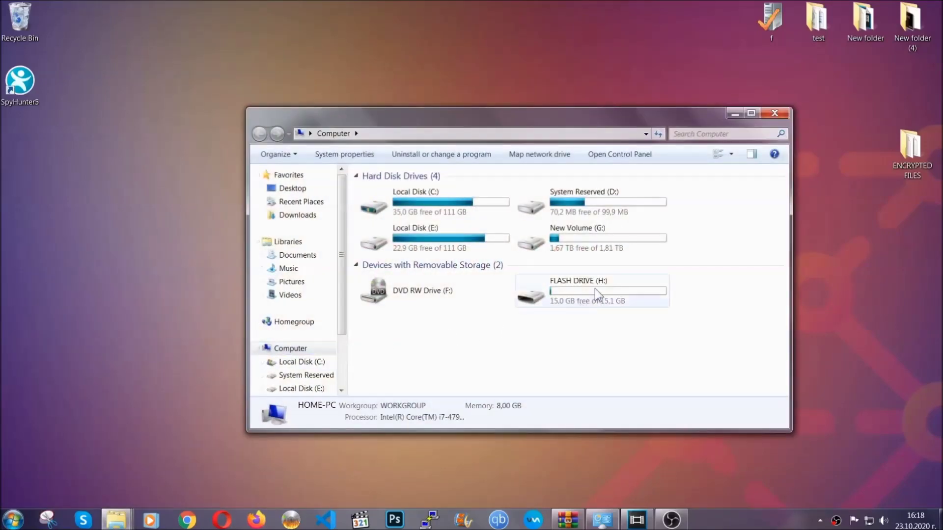
double_click(594, 287)
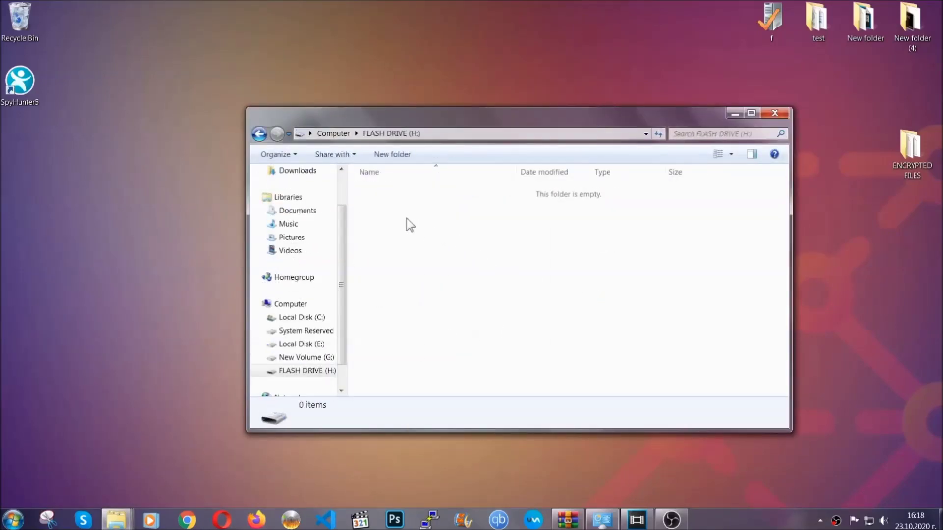
right_click(410, 225)
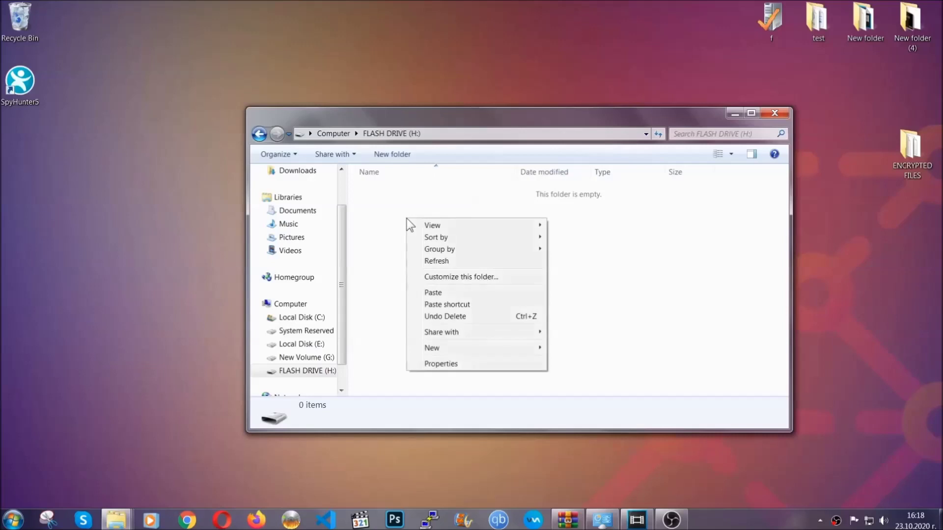
left_click(429, 293)
left_click(429, 293)
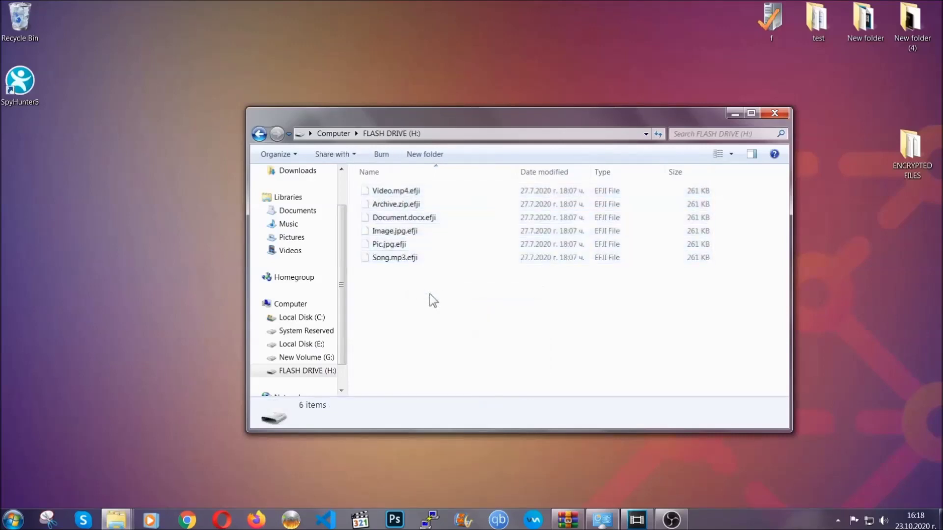
left_click(774, 114)
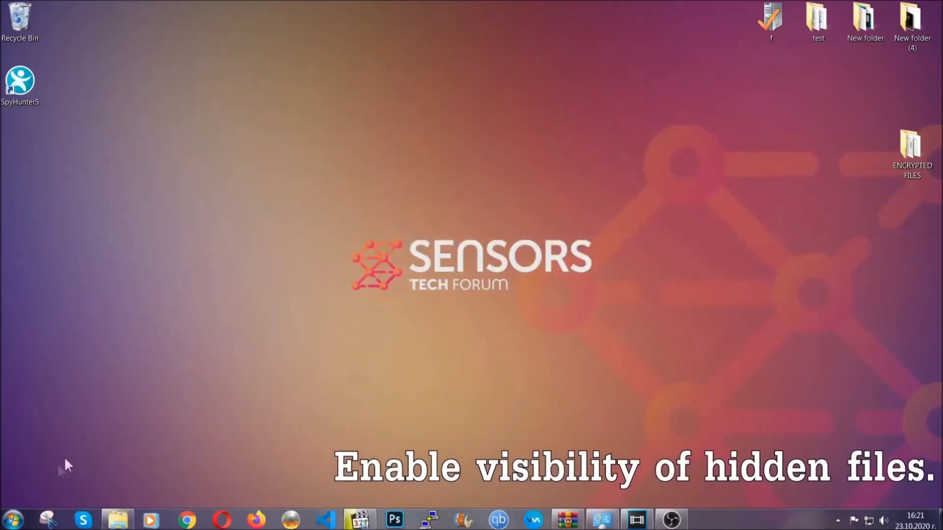
Find 'hidden files and folders' in Start search and enable Show hidden files, folders, and drives.
left_click(12, 519)
left_click(39, 491)
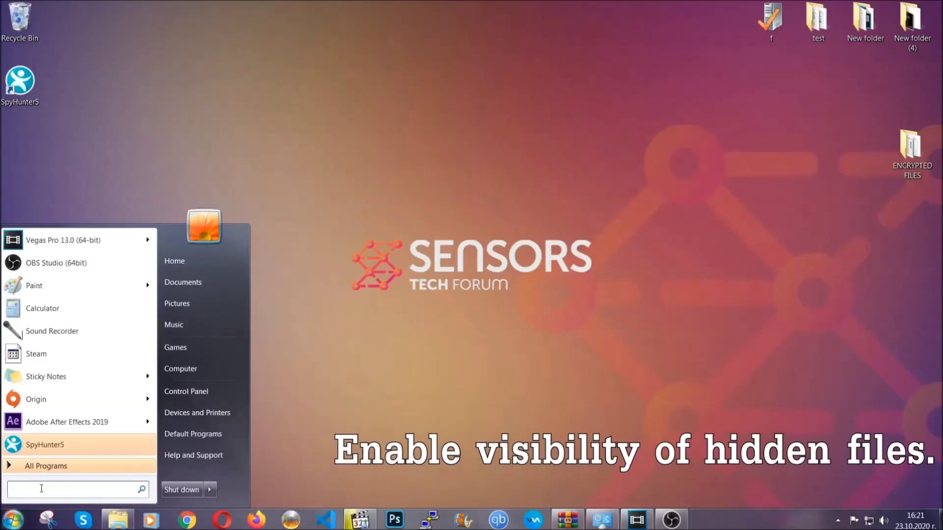
type("showh")
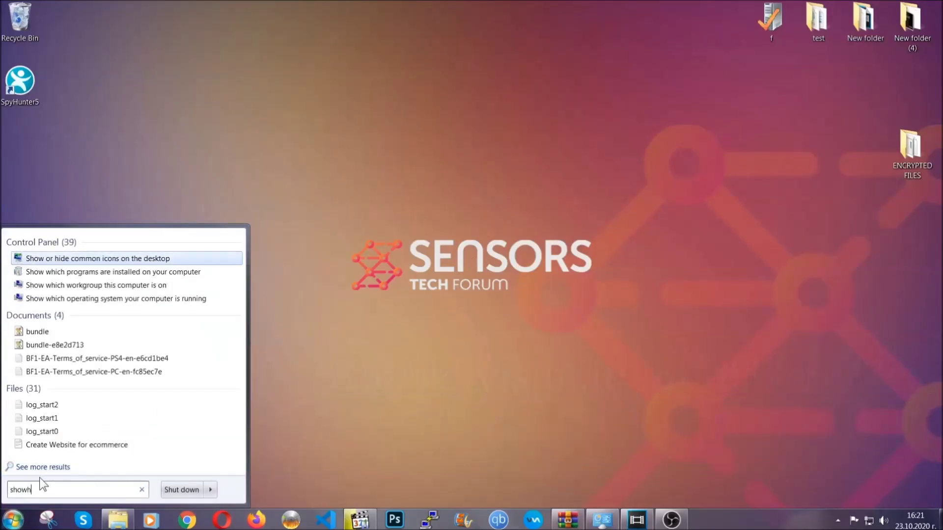
key("BackSpace")
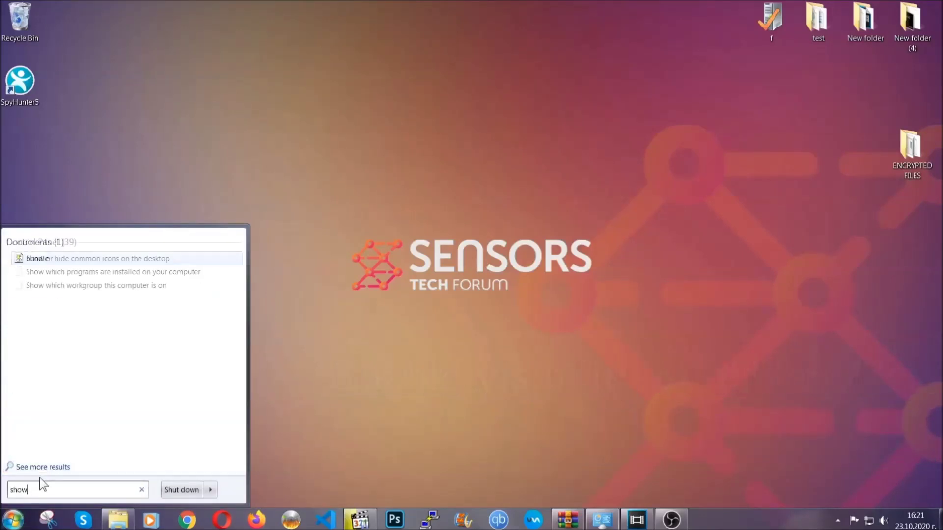
type("hidden files and folders")
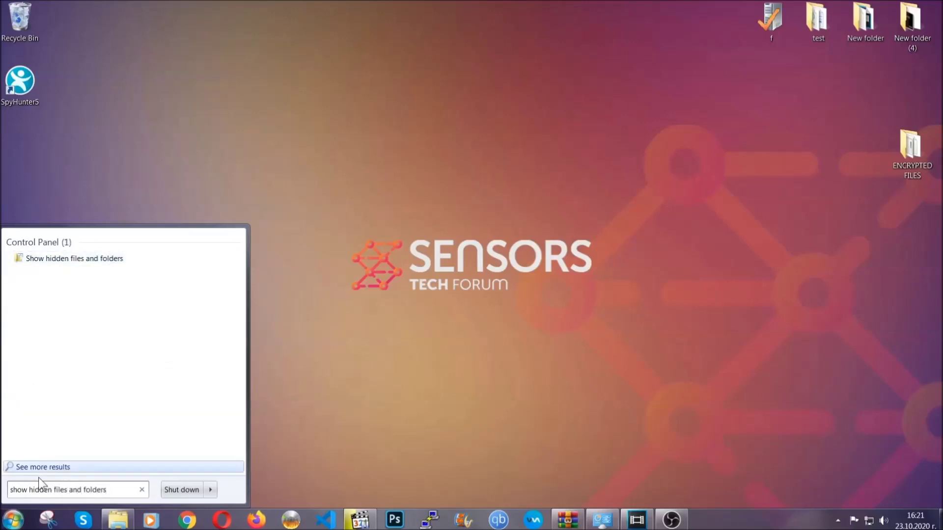
left_click(111, 260)
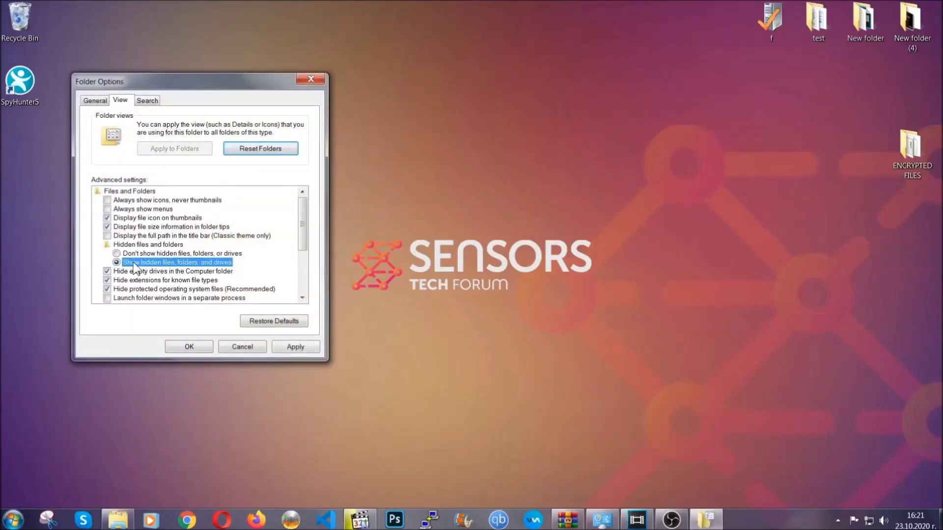
left_click(293, 347)
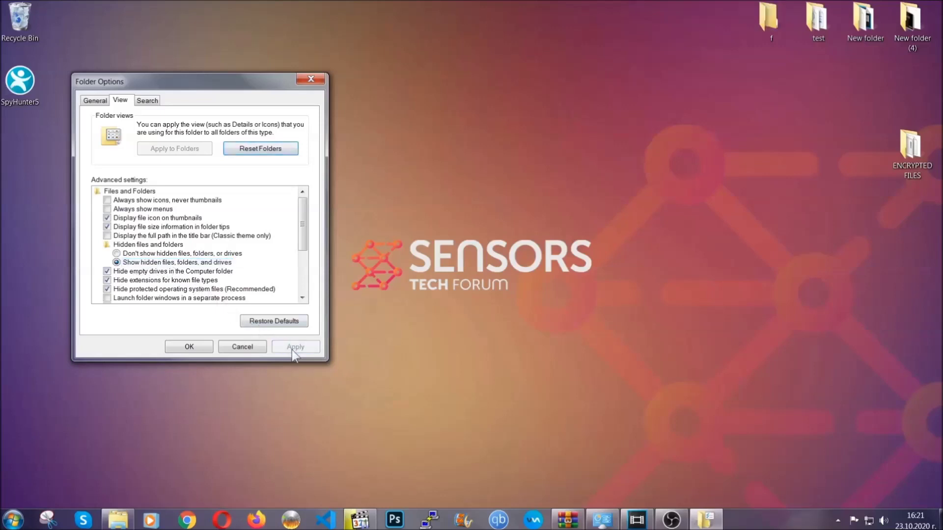
left_click(188, 346)
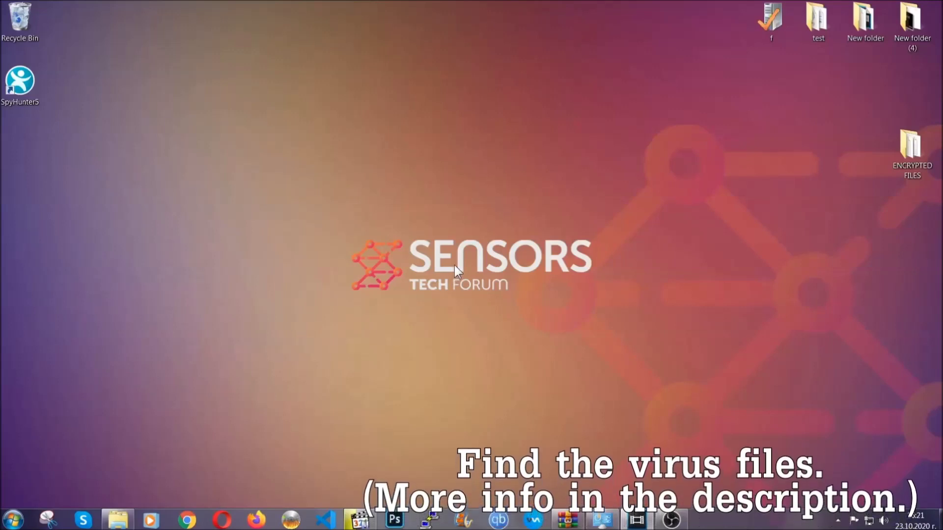
Search Computer for 'fileextension:exe Example Vir' and select the EXAMPLE VIRUS NAME result.
left_click(13, 519)
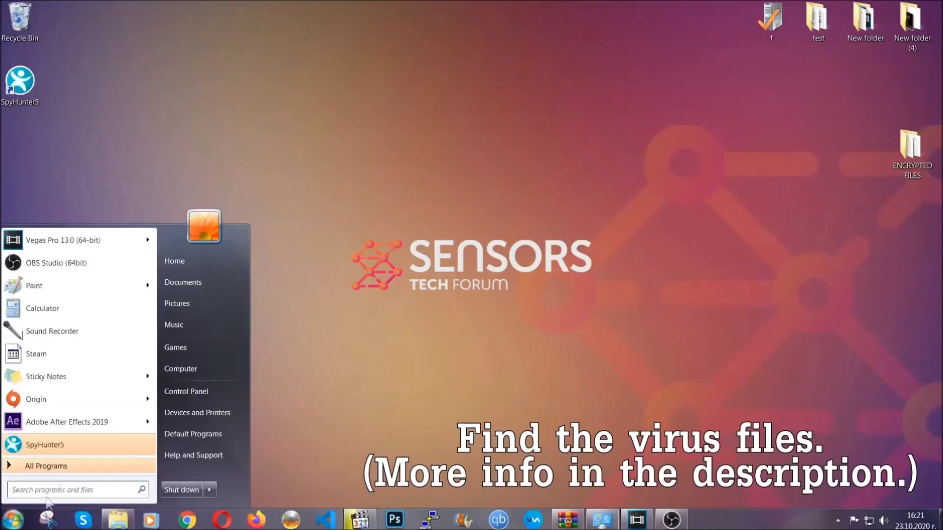
left_click(194, 367)
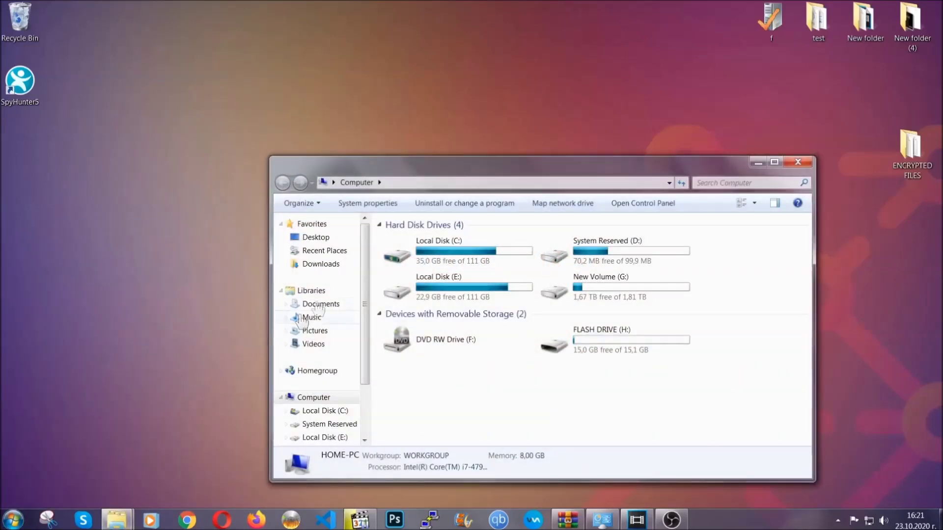
left_click_drag(512, 172, 450, 131)
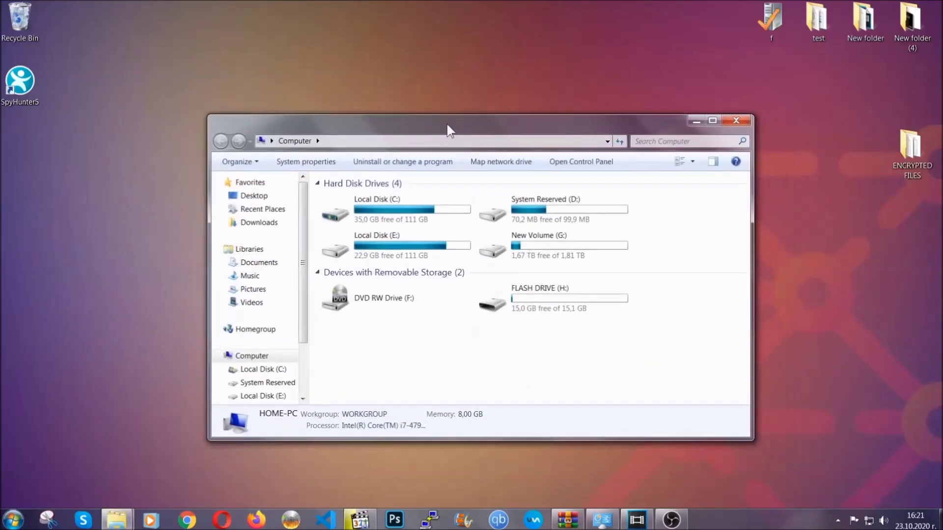
left_click(642, 141)
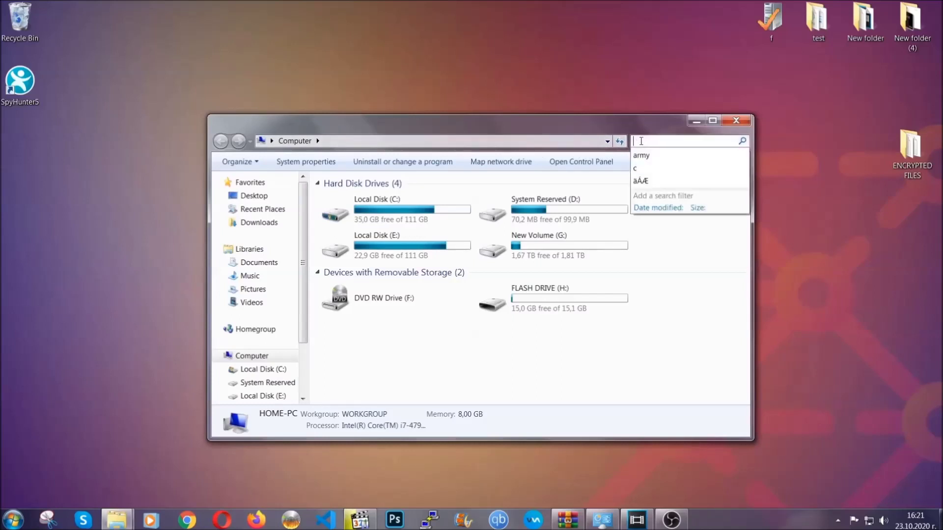
type("file")
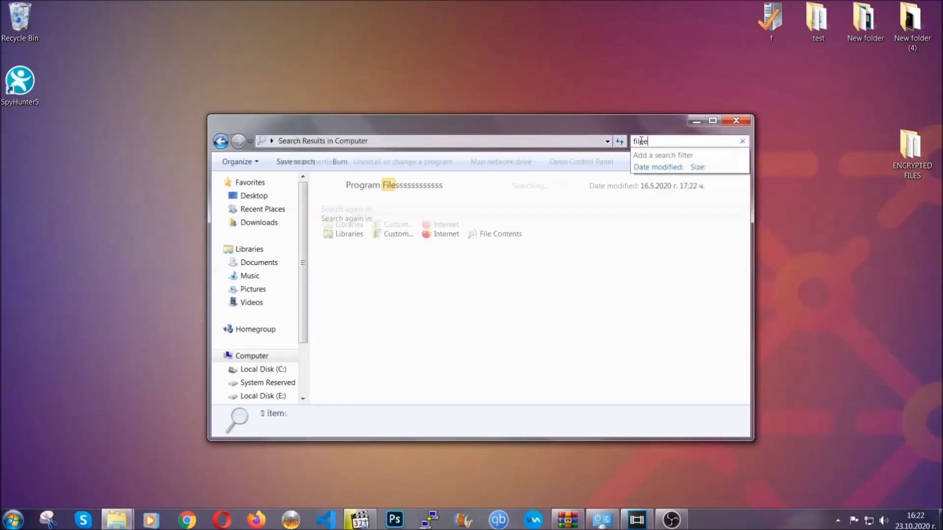
type("extension:exe ")
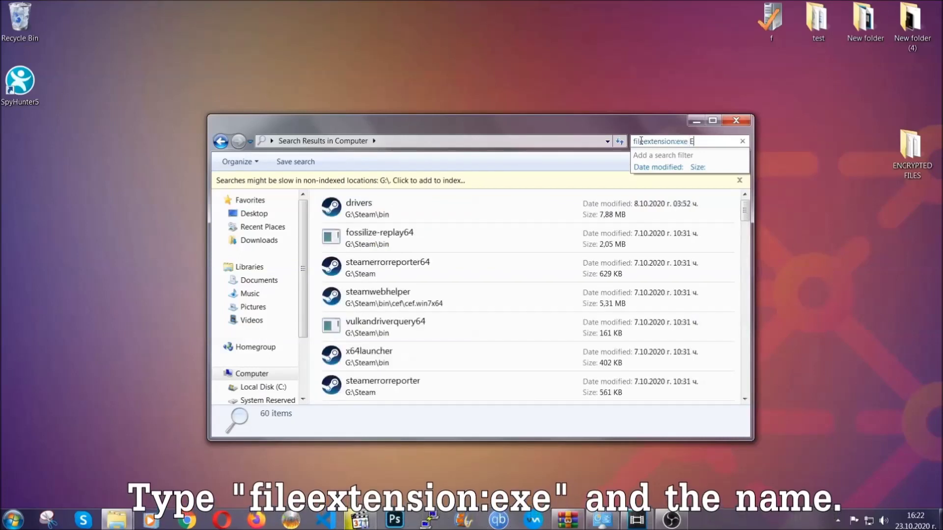
type("Example Virus Name")
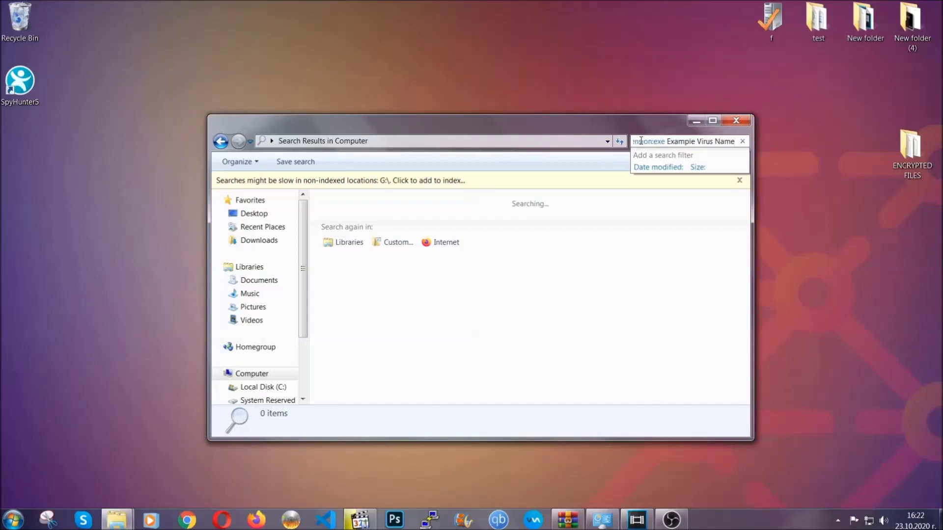
key("Return")
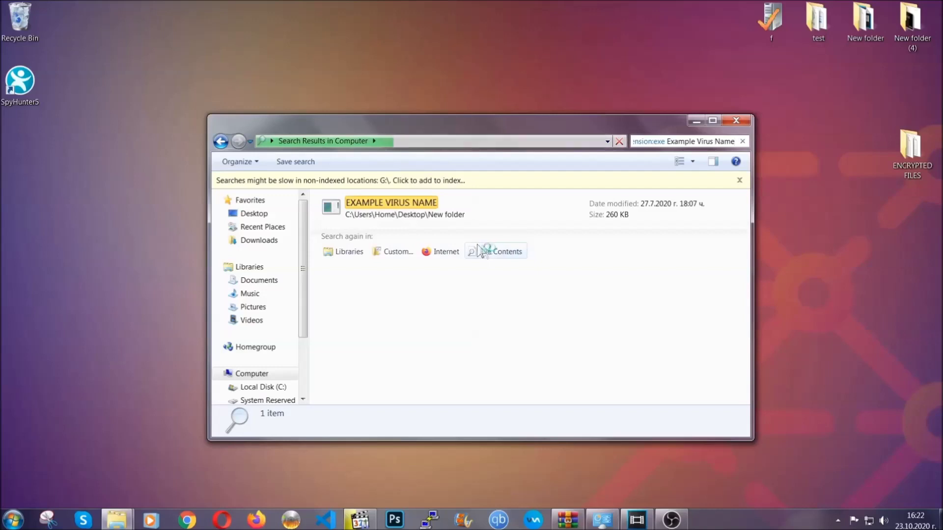
left_click(415, 205)
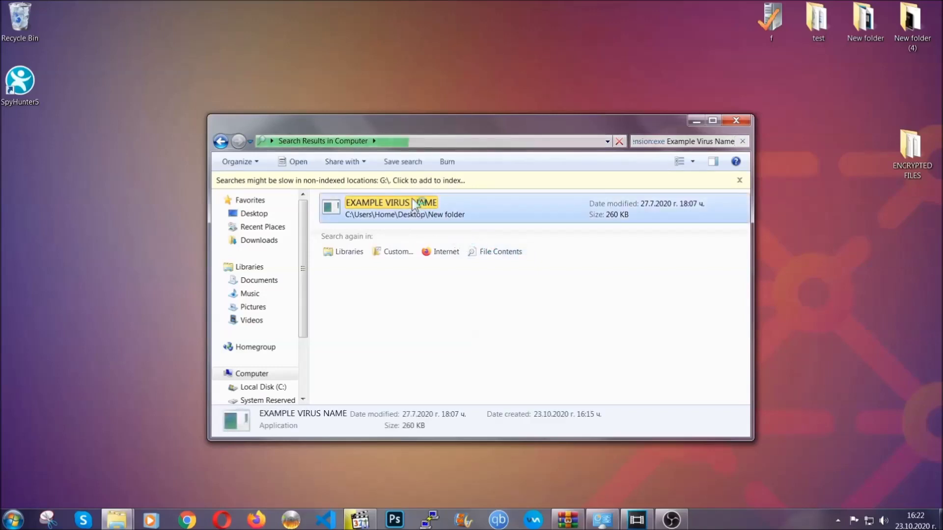
Delete EXAMPLE VIRUS NAME to the Recycle Bin and close the search results window.
right_click(412, 201)
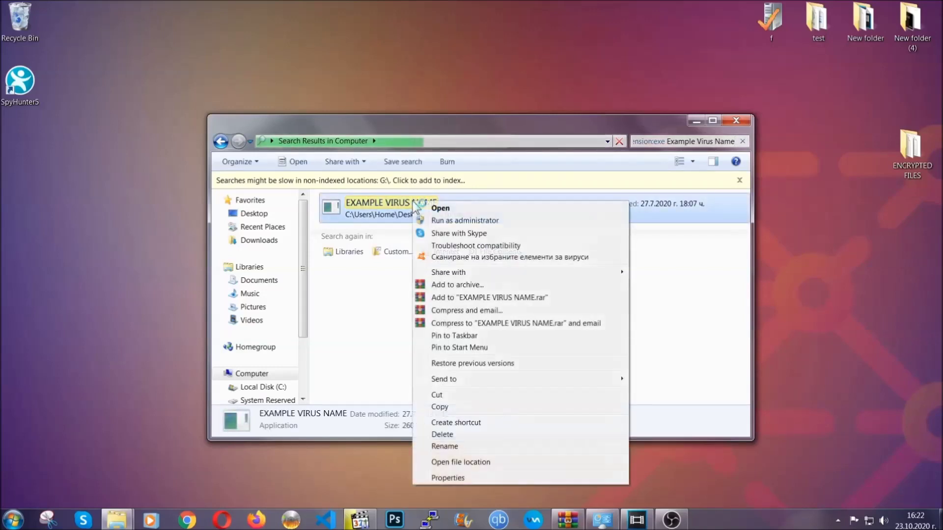
left_click(455, 435)
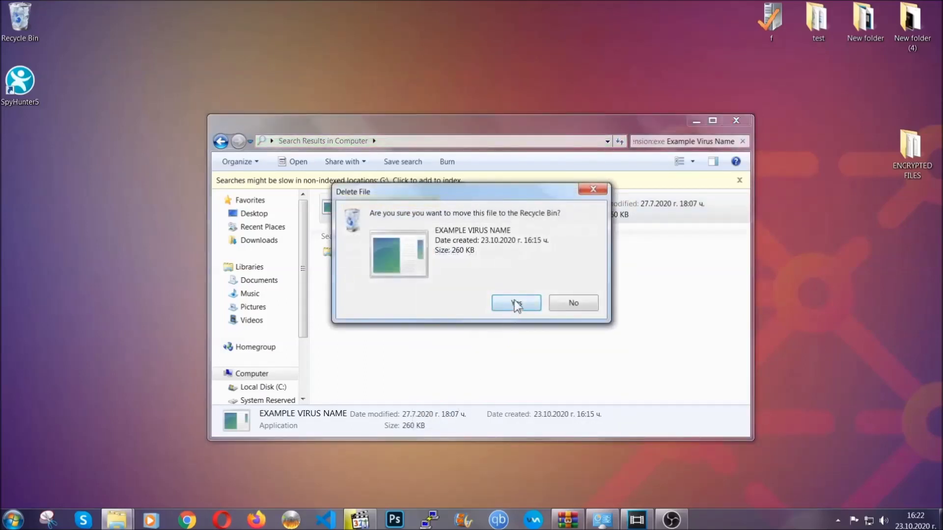
left_click(517, 304)
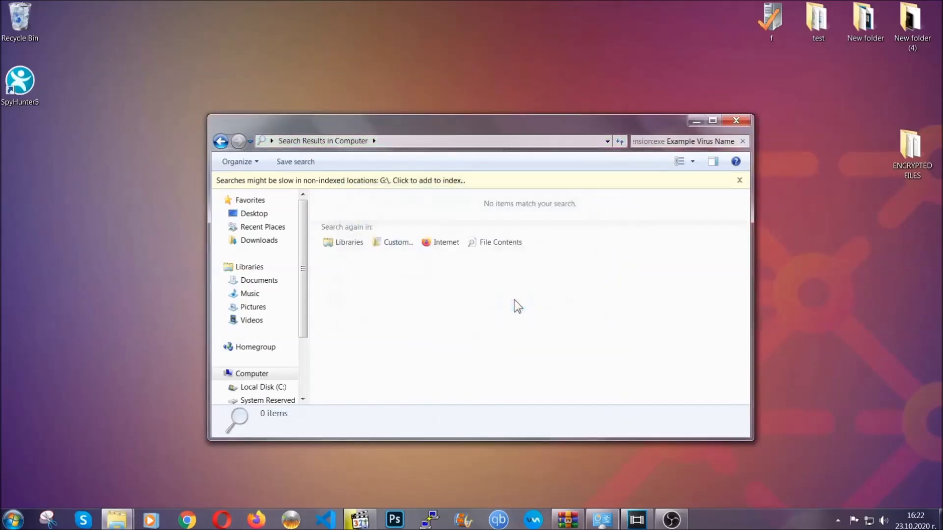
left_click(737, 120)
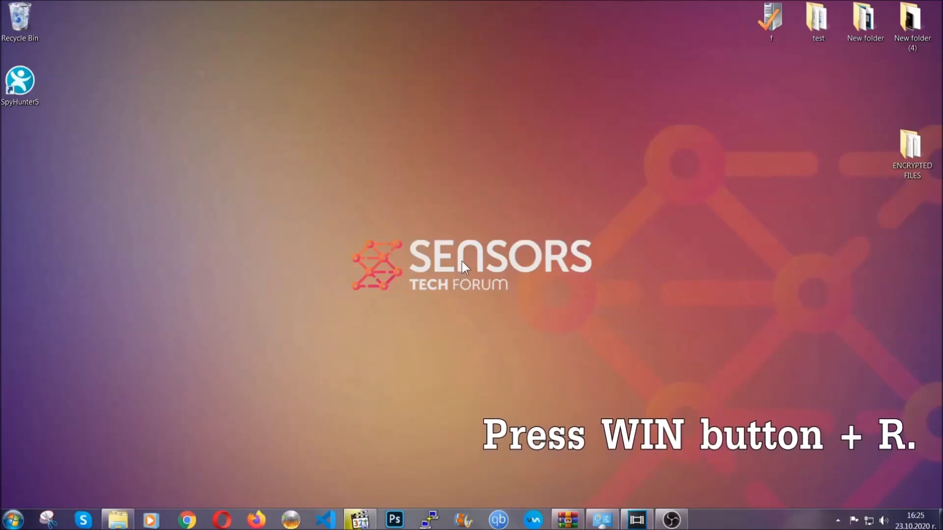
Start Registry Editor by running REGEDIT from the Win+R Run dialog.
key("super+r")
left_click(99, 441)
left_click_drag(89, 446, 12, 444)
type("REGEDIT")
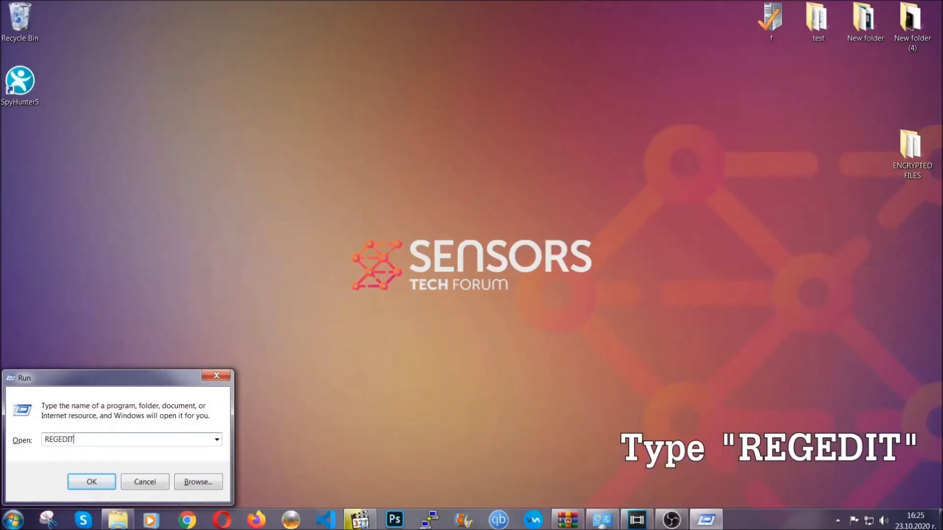
left_click(81, 480)
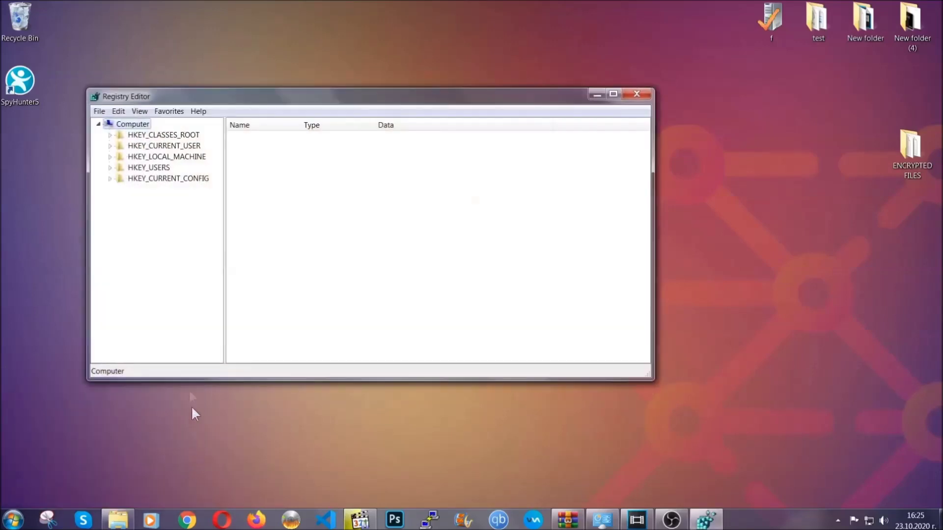
Export the whole registry to BACKUP.reg on the Desktop.
left_click(99, 111)
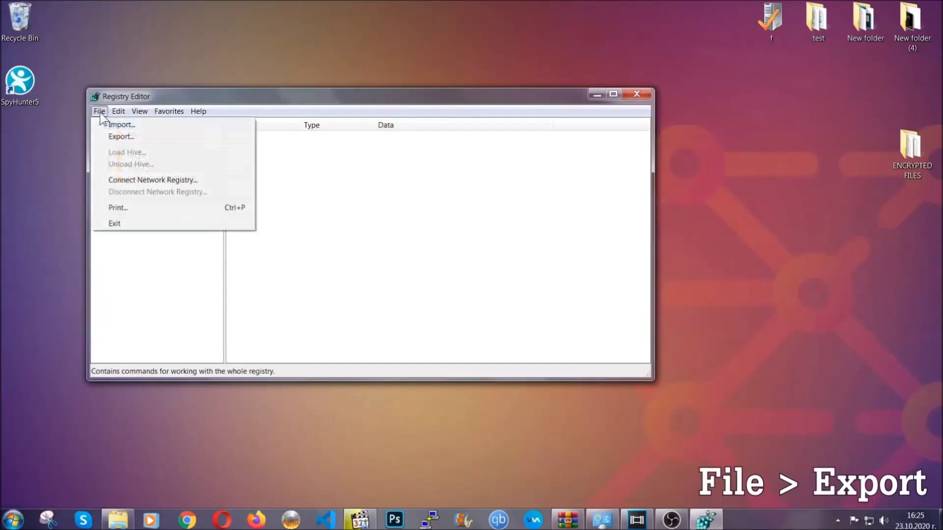
left_click(123, 136)
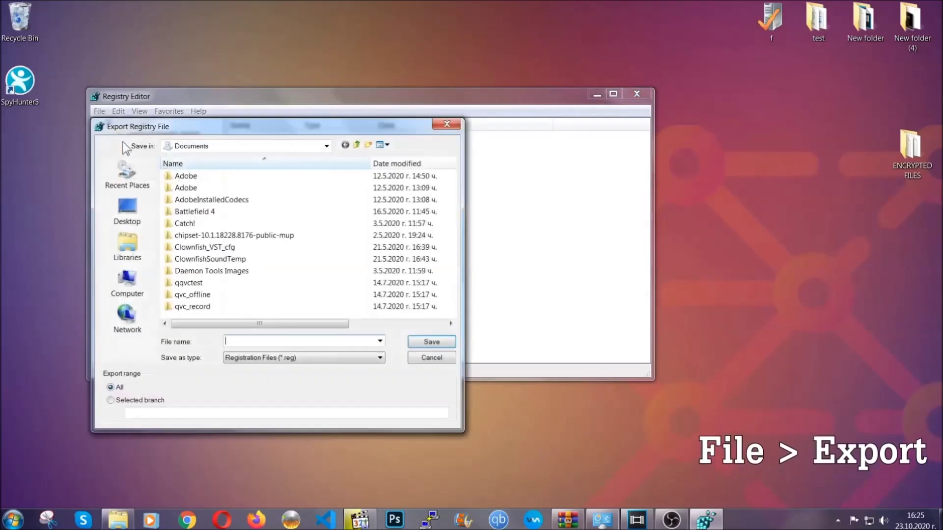
left_click(121, 207)
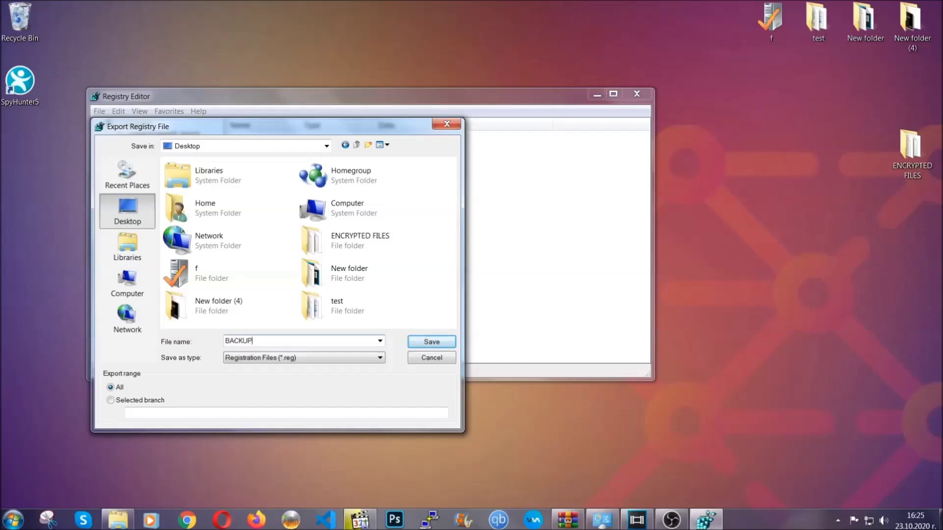
left_click(425, 343)
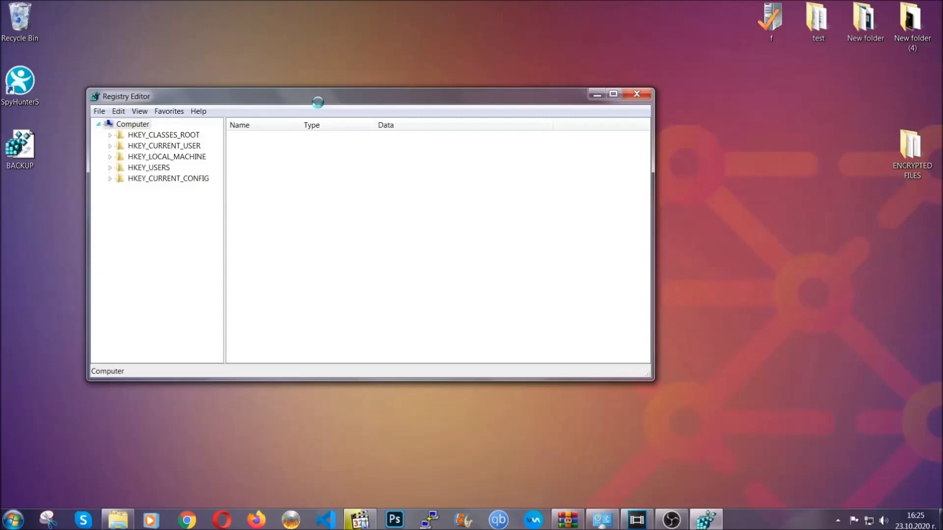
left_click_drag(317, 102, 410, 133)
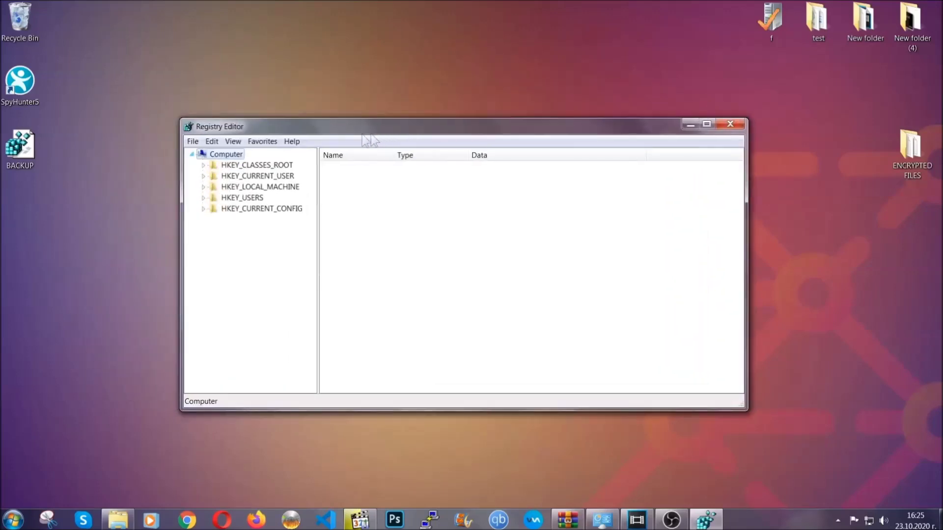
left_click(192, 143)
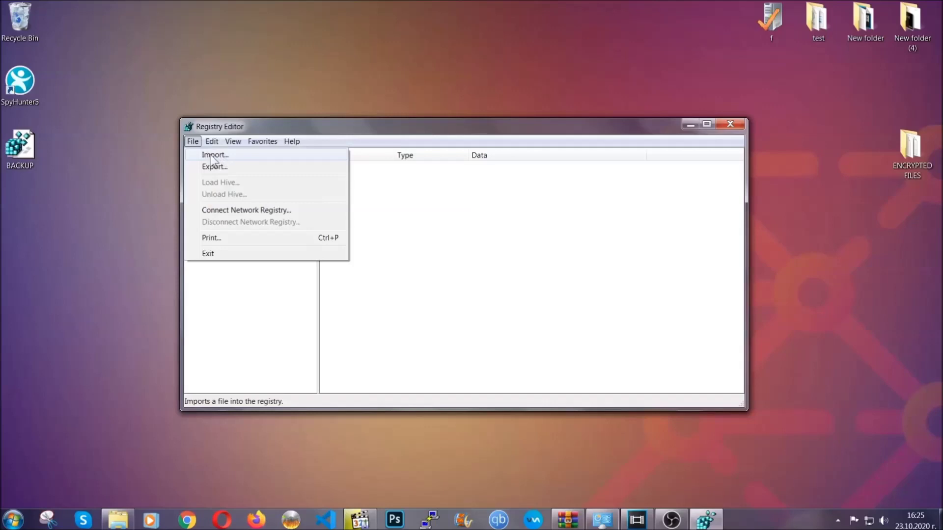
left_click(193, 141)
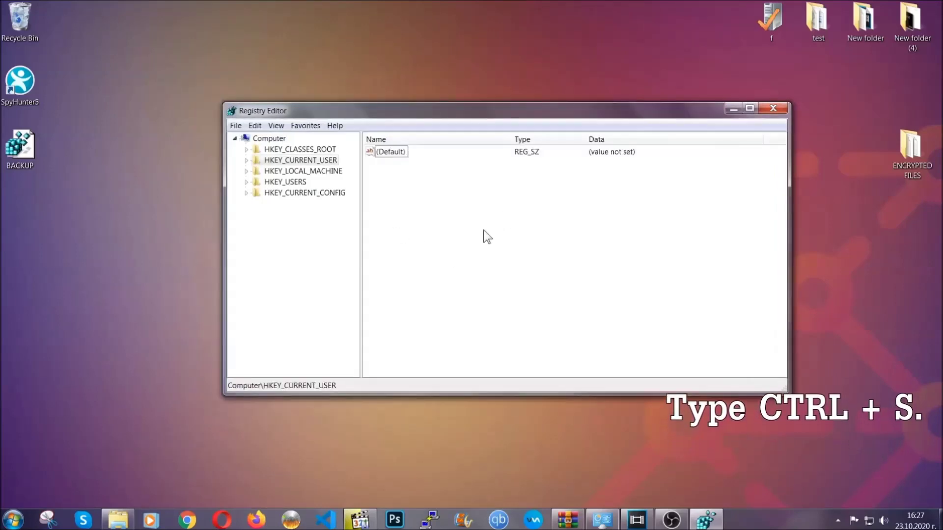
Search the registry for RunOnce, then select the adjacent Run key to list CCXProcess, Skype, THE VIRUS.
key("ctrl+f")
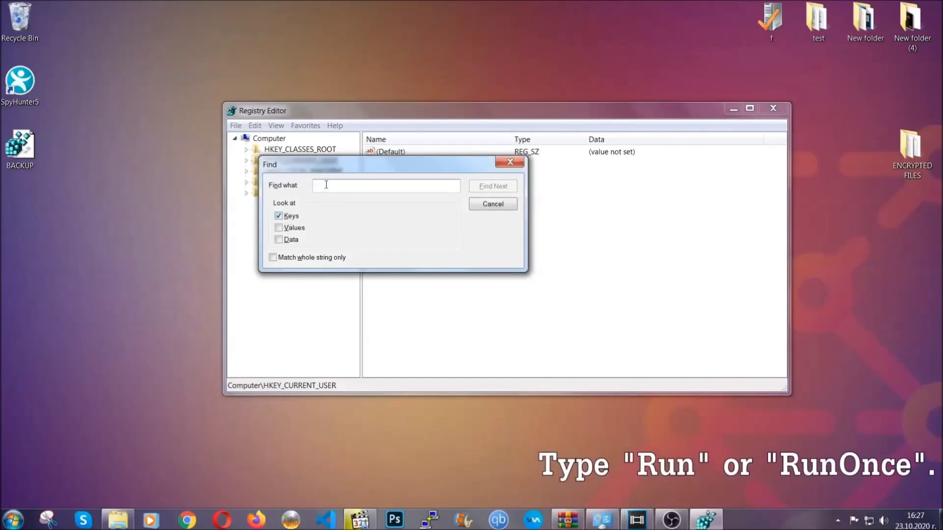
type("RunO")
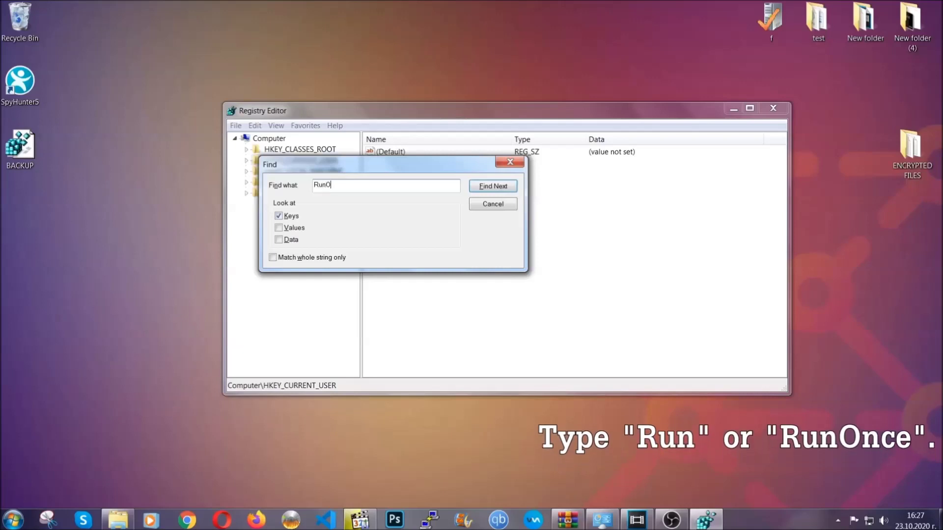
type("nce")
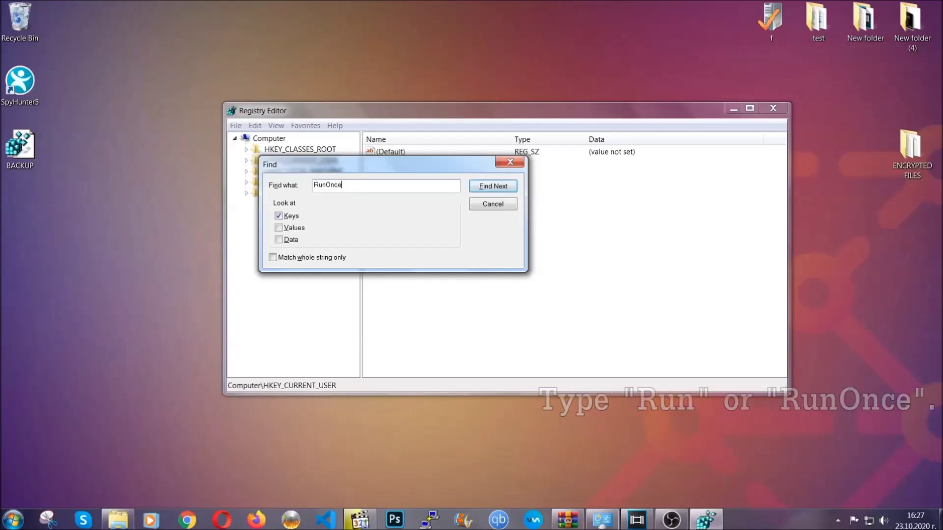
left_click(504, 188)
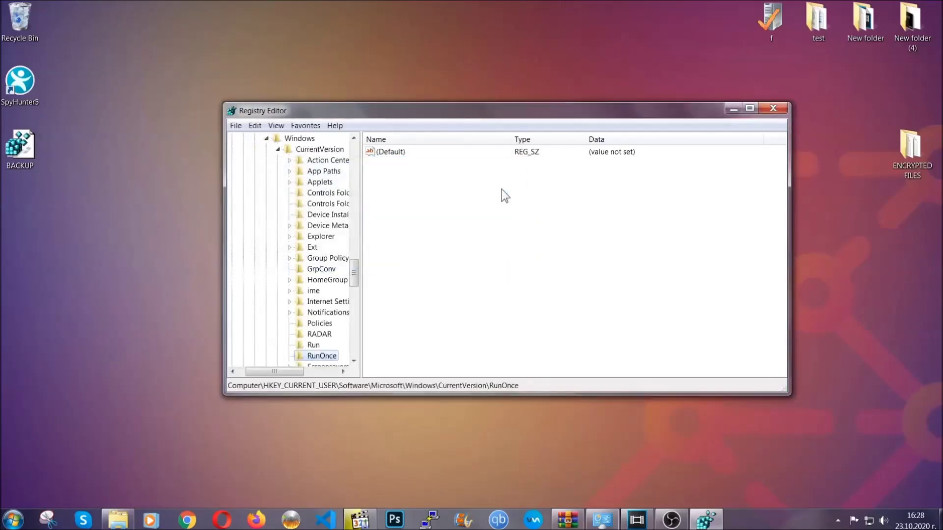
left_click_drag(360, 268, 354, 284)
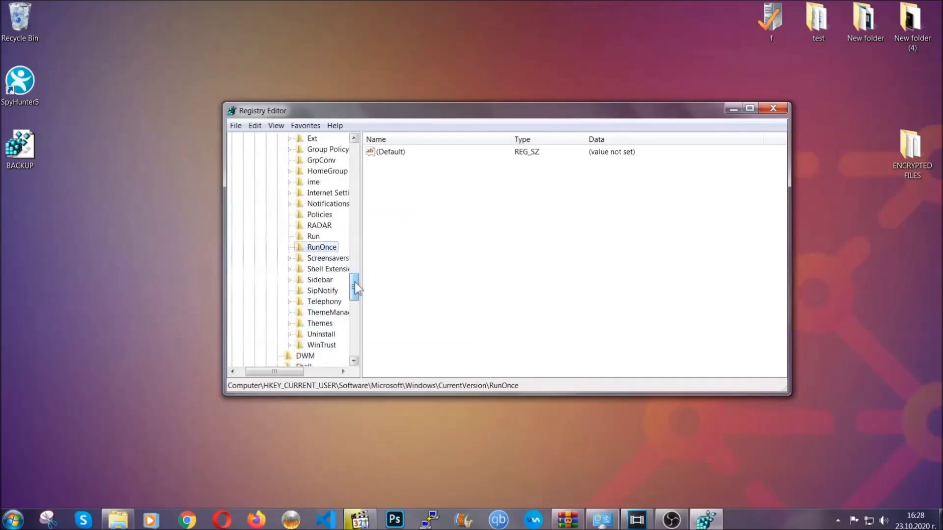
left_click(314, 238)
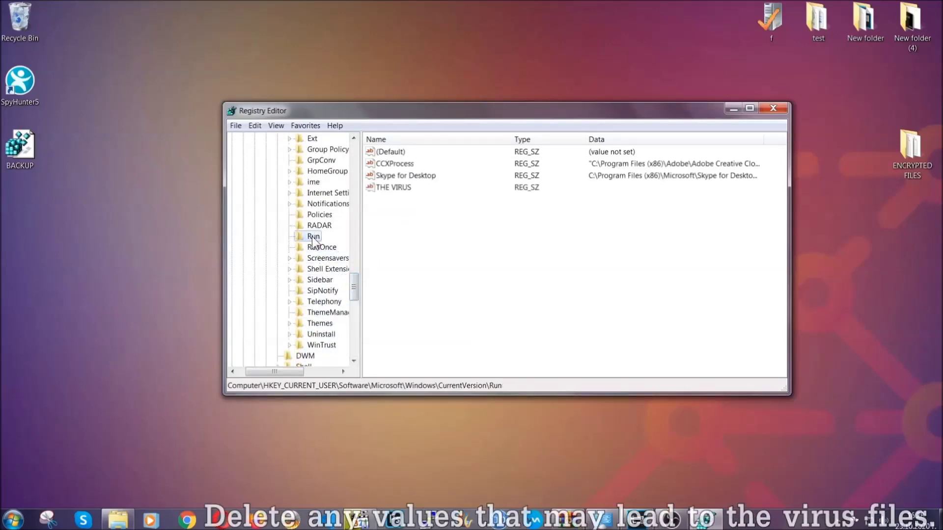
Delete the THE VIRUS value from the Run key and bring up Chrome's file-recovery article.
left_click(387, 189)
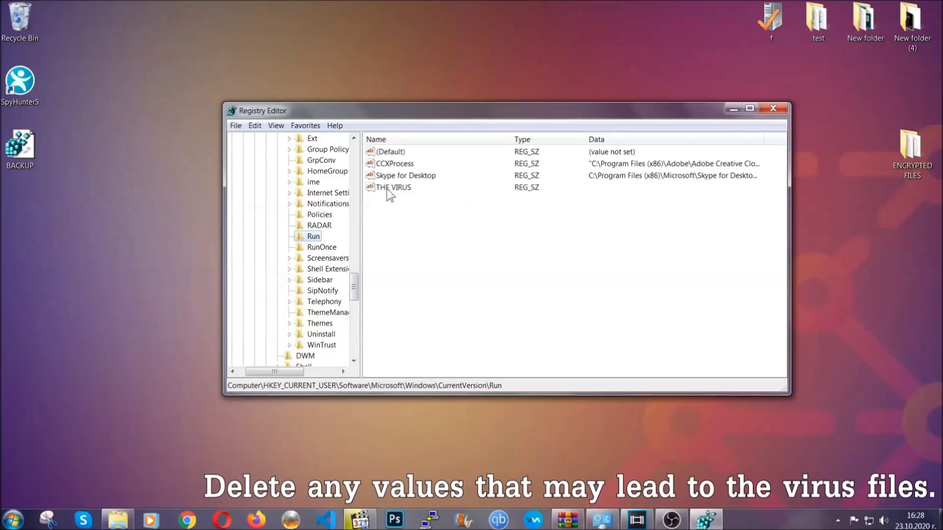
right_click(387, 189)
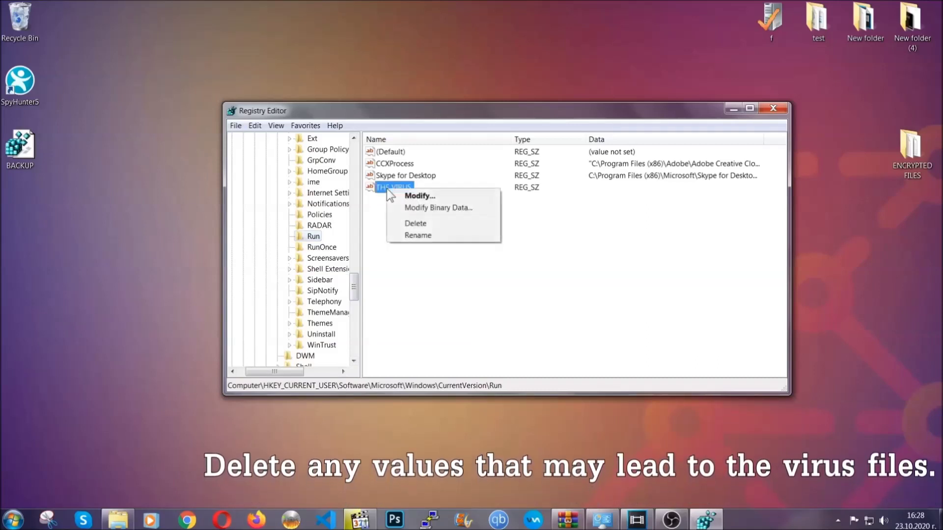
left_click(407, 224)
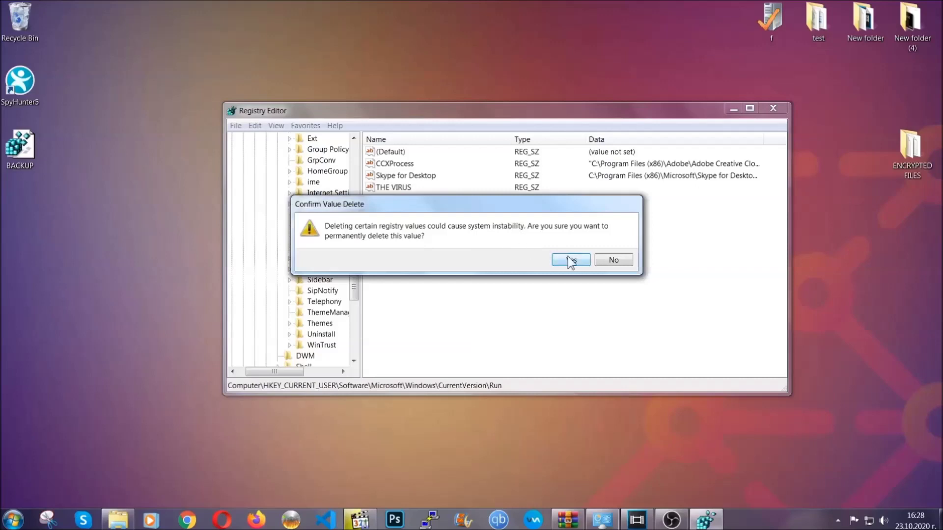
left_click(571, 260)
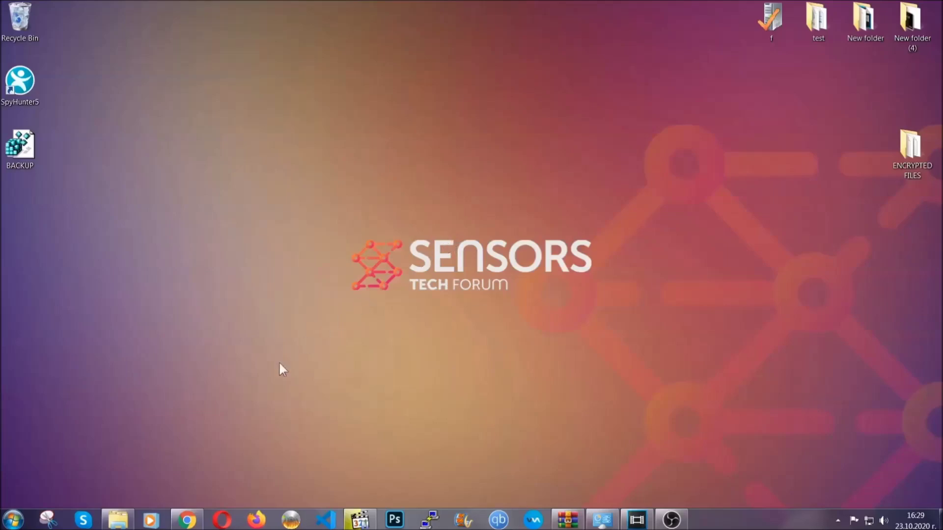
left_click(187, 522)
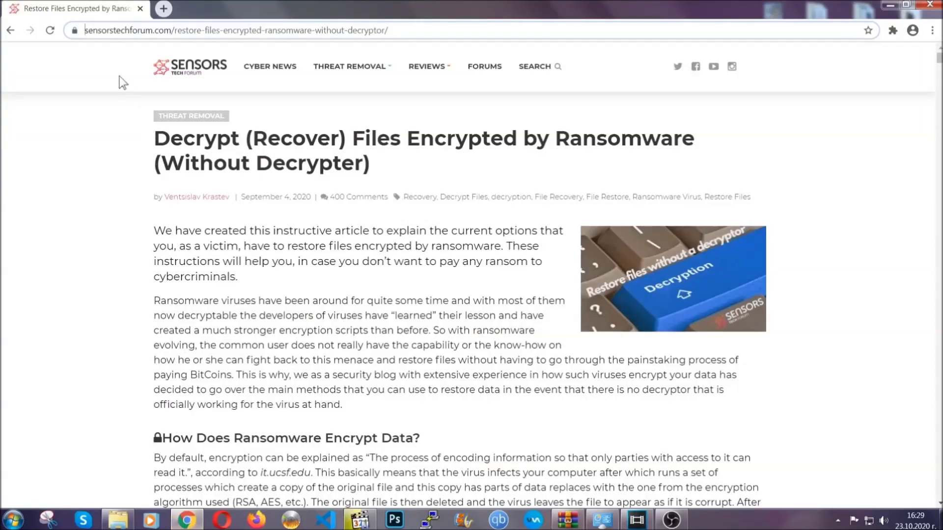
Select the article's web address, then scroll down to its six file-restore methods.
left_click_drag(84, 30, 425, 34)
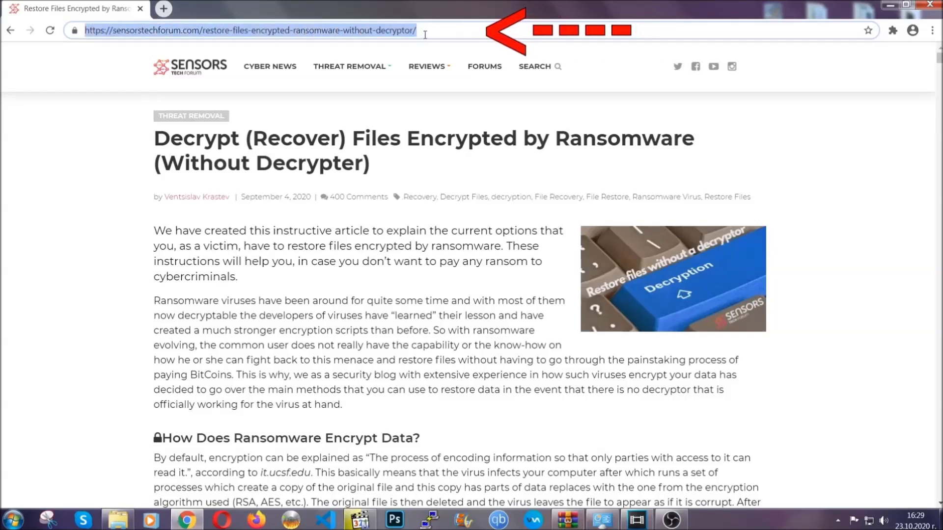
mouse_move(426, 96)
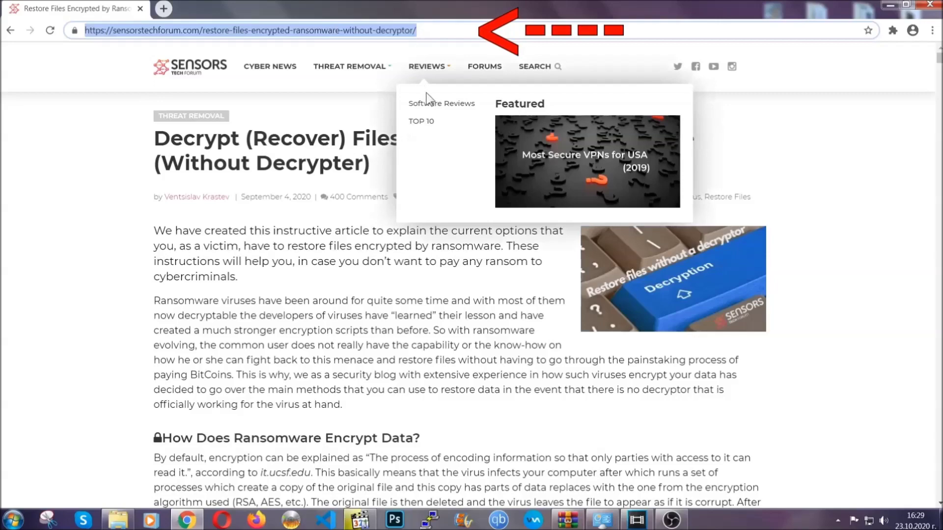
scroll(484, 261, "down", 5)
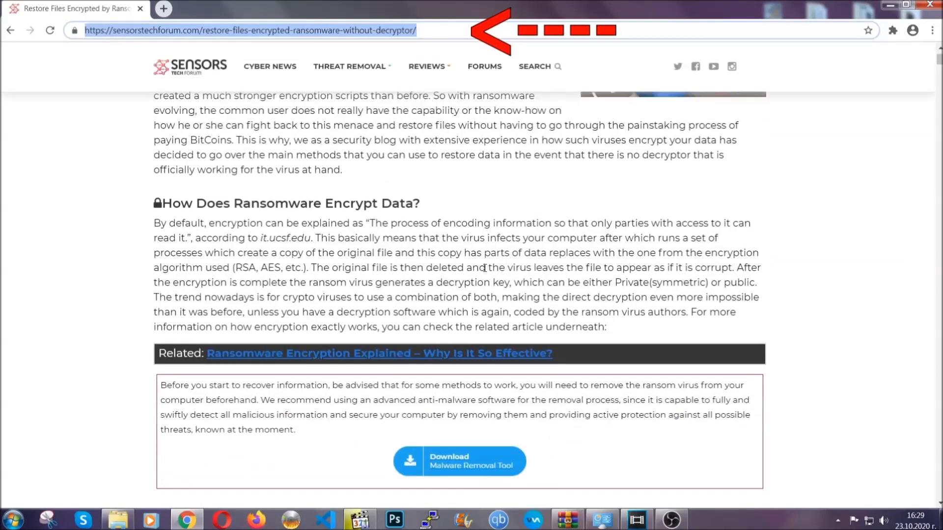
scroll(484, 268, "down", 6)
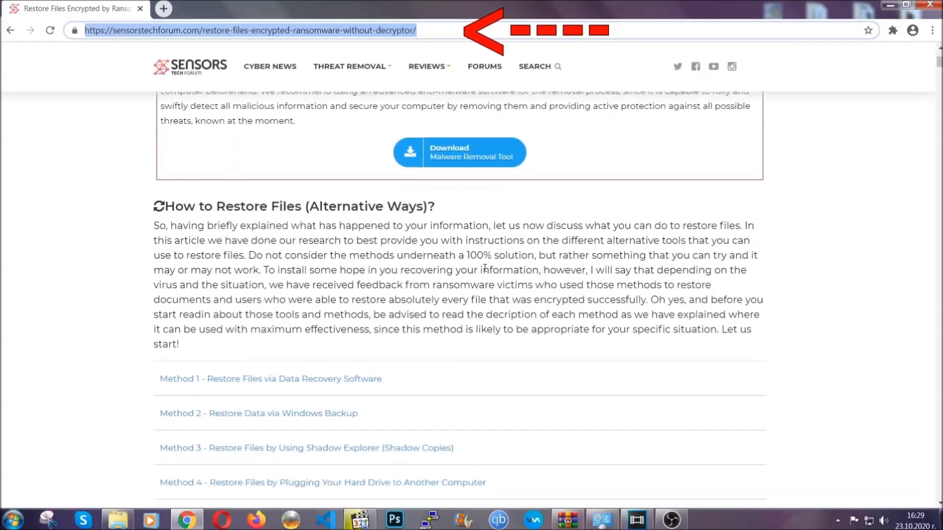
scroll(485, 270, "down", 3)
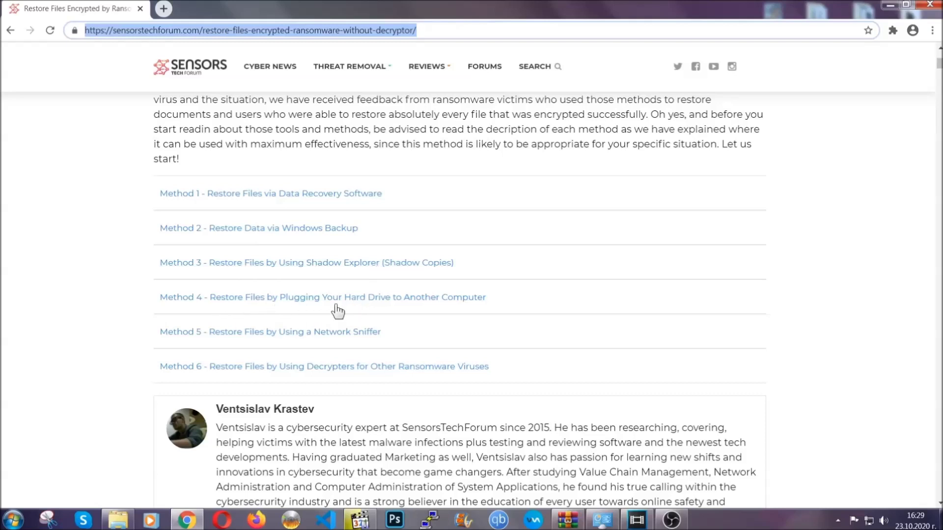
Expand the Method 2 Windows Backup section and look over its details table.
left_click(294, 228)
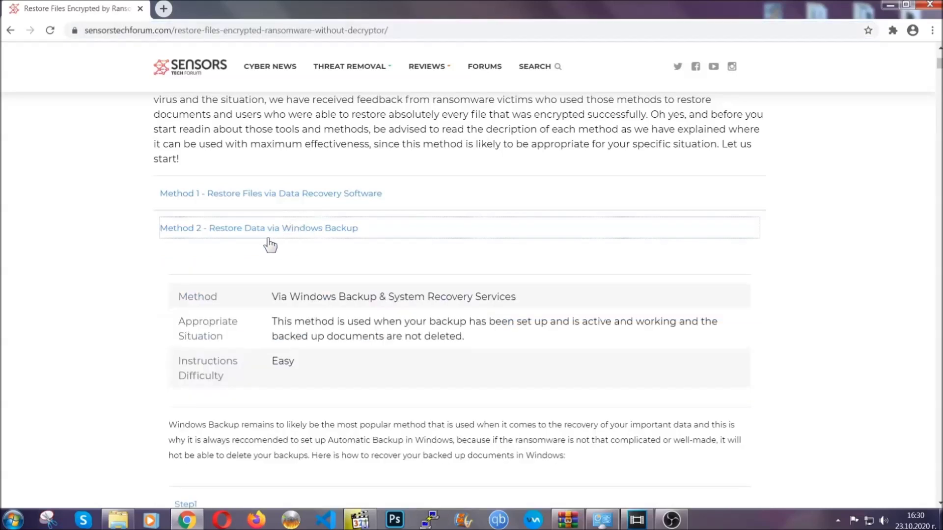
left_click_drag(281, 281, 332, 373)
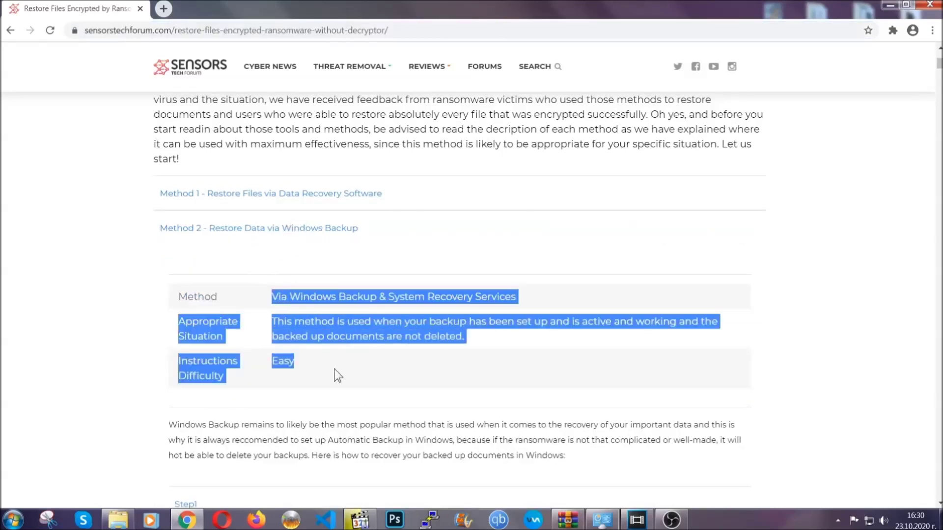
left_click(337, 367)
scroll(337, 367, "down", 4)
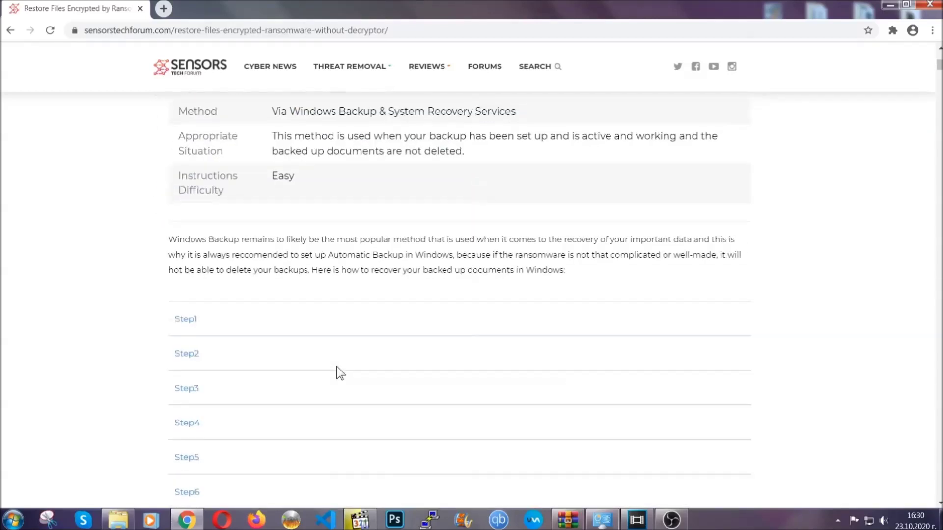
scroll(336, 366, "down", 1)
Expand Step 1, Step 2 and Step 3 of Method 2.
left_click(193, 257)
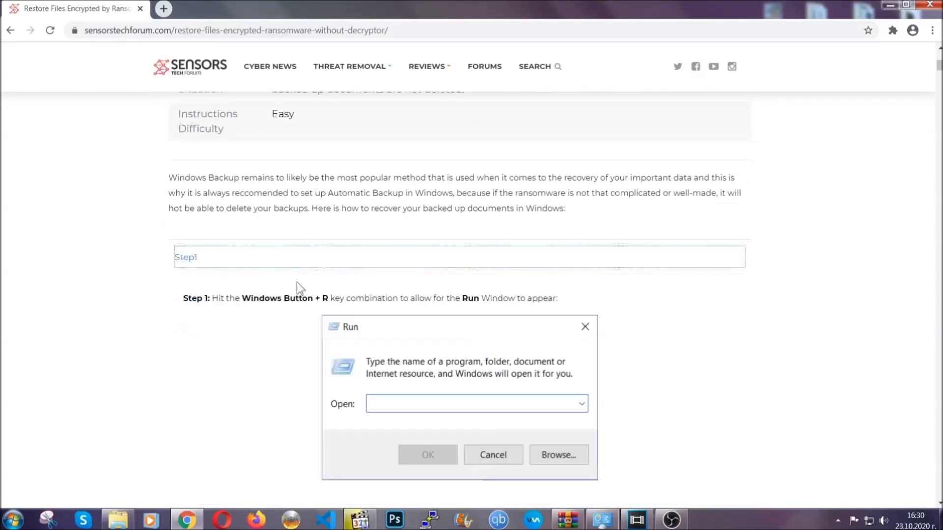
scroll(441, 305, "down", 5)
left_click(220, 309)
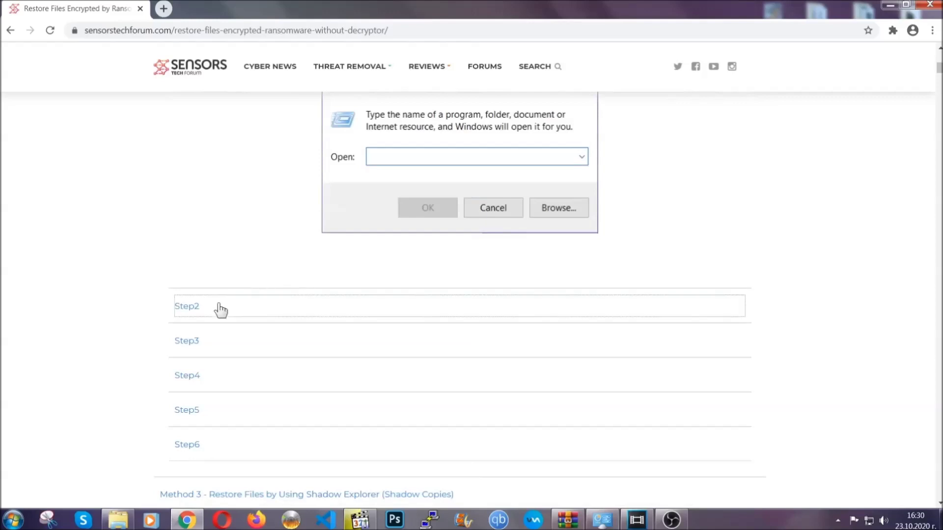
scroll(392, 311, "down", 5)
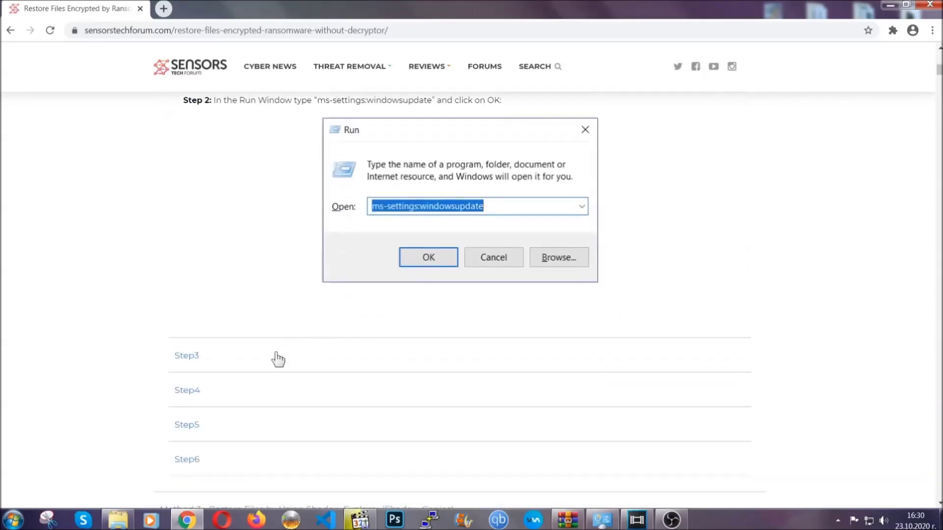
left_click(277, 358)
Read through the expanded steps, then minimize Chrome to show the desktop.
scroll(416, 337, "down", 4)
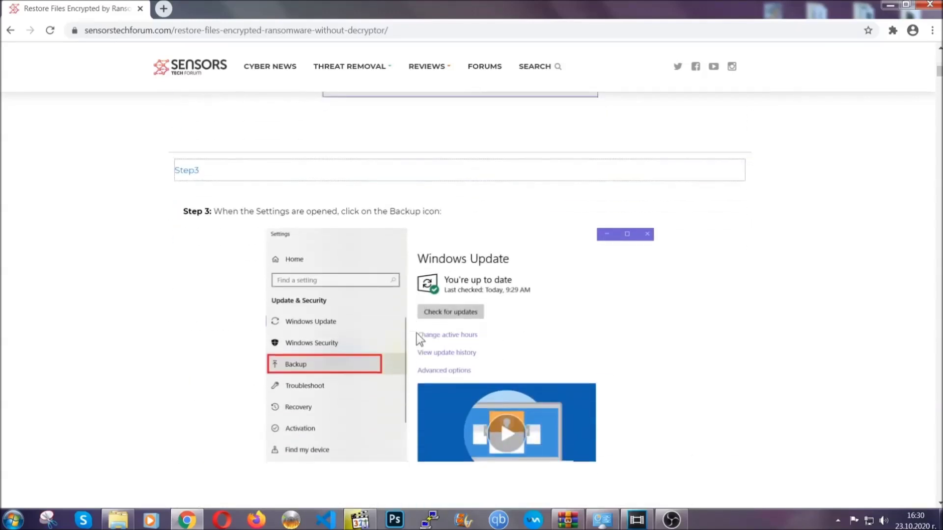
scroll(416, 333, "down", 3)
scroll(414, 335, "down", 2)
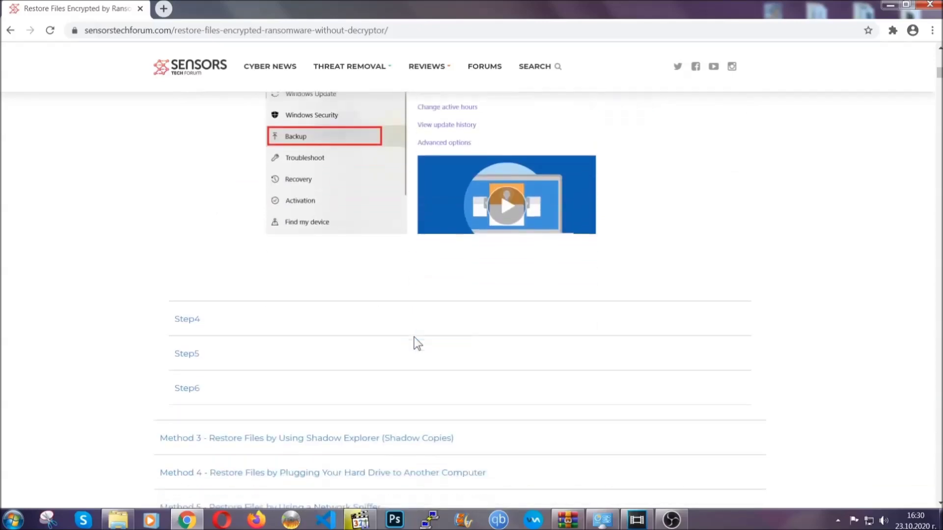
scroll(414, 337, "down", 8)
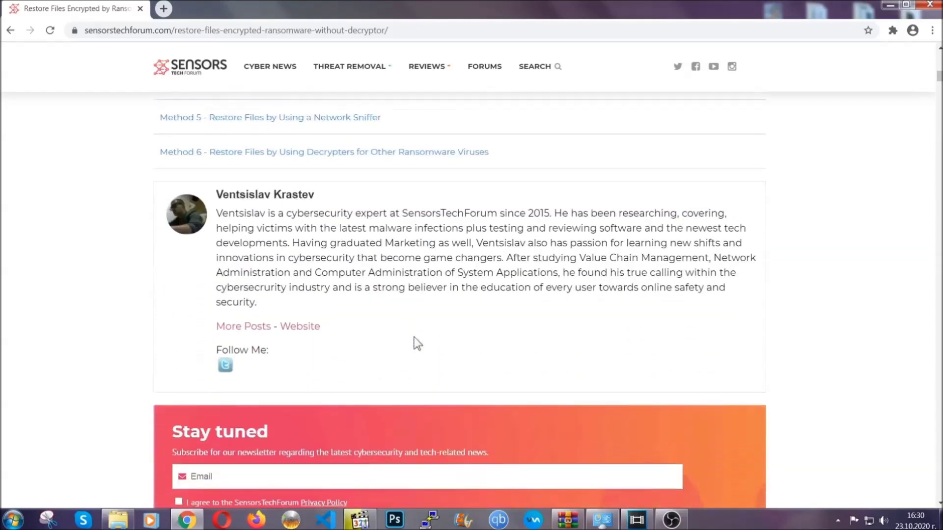
scroll(414, 337, "up", 20)
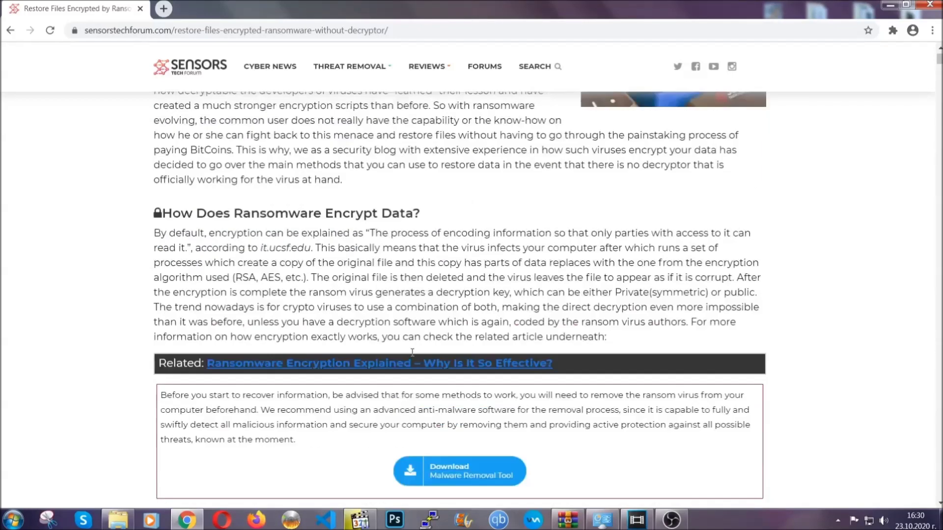
scroll(412, 352, "up", 5)
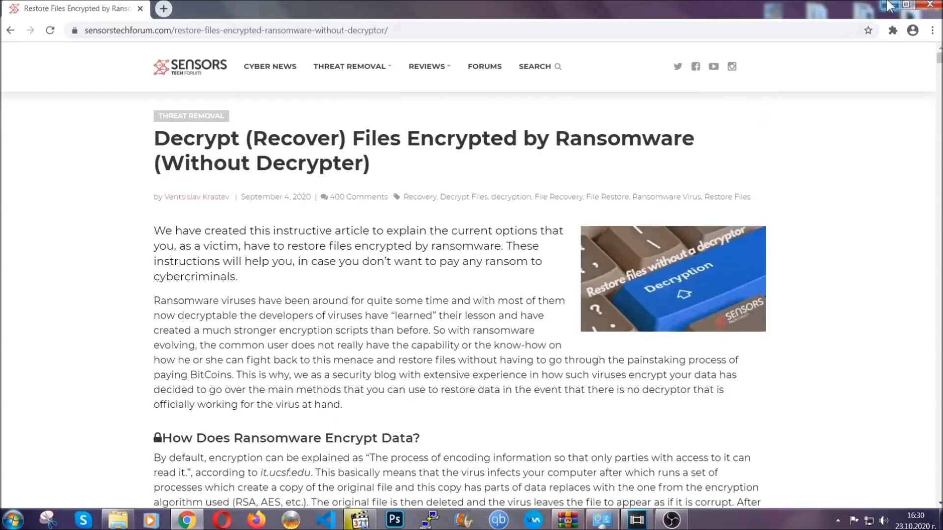
left_click(888, 5)
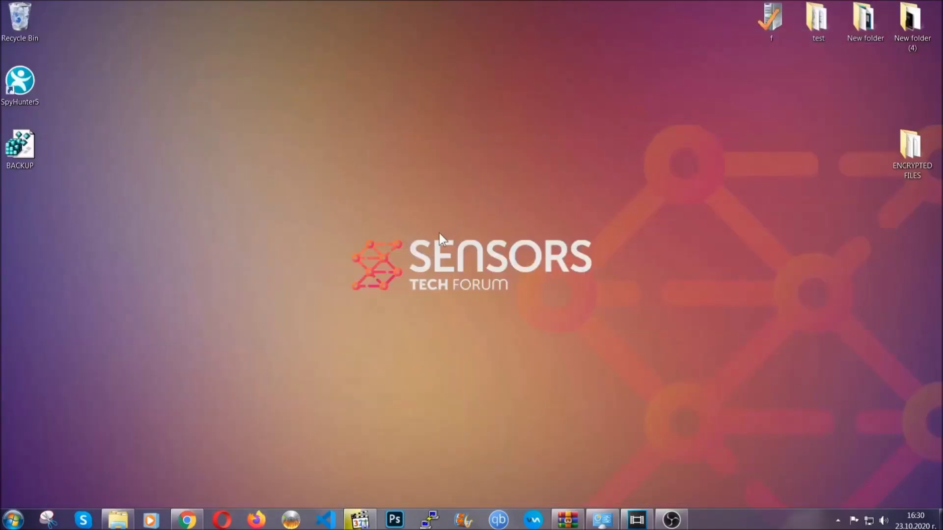